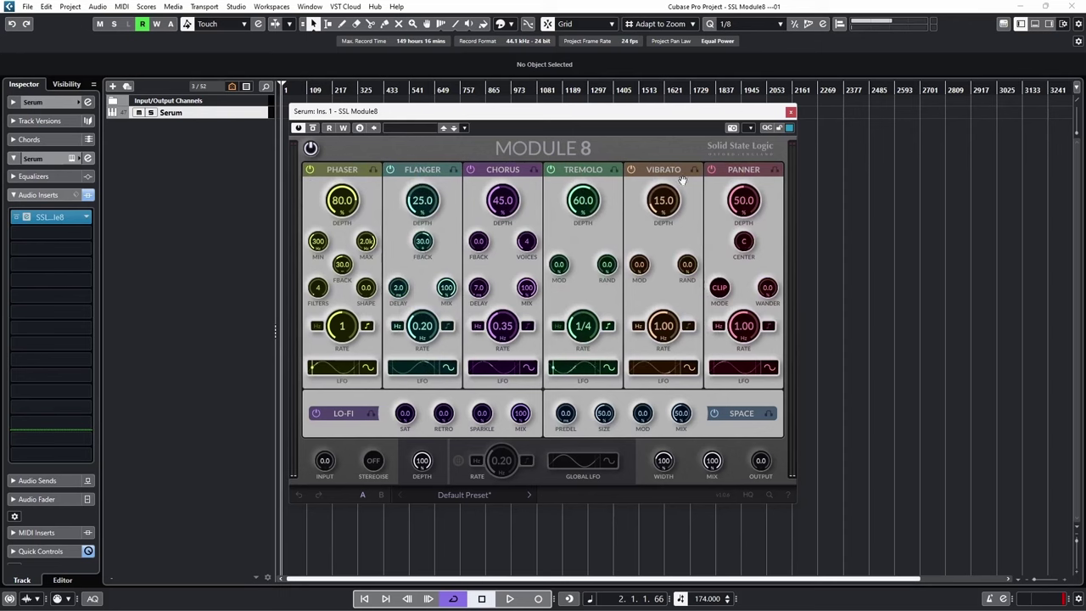
Set the Phaser depth to 78% and switch its rate to a tempo-synced 1/2 note
left_click_drag(340, 201, 348, 213)
left_click(317, 328)
left_click(366, 327)
Switch the Flanger, Chorus and Vibrato rates to tempo sync at 1 dotted, 1/2 triplet and 1 respectively
left_click(447, 329)
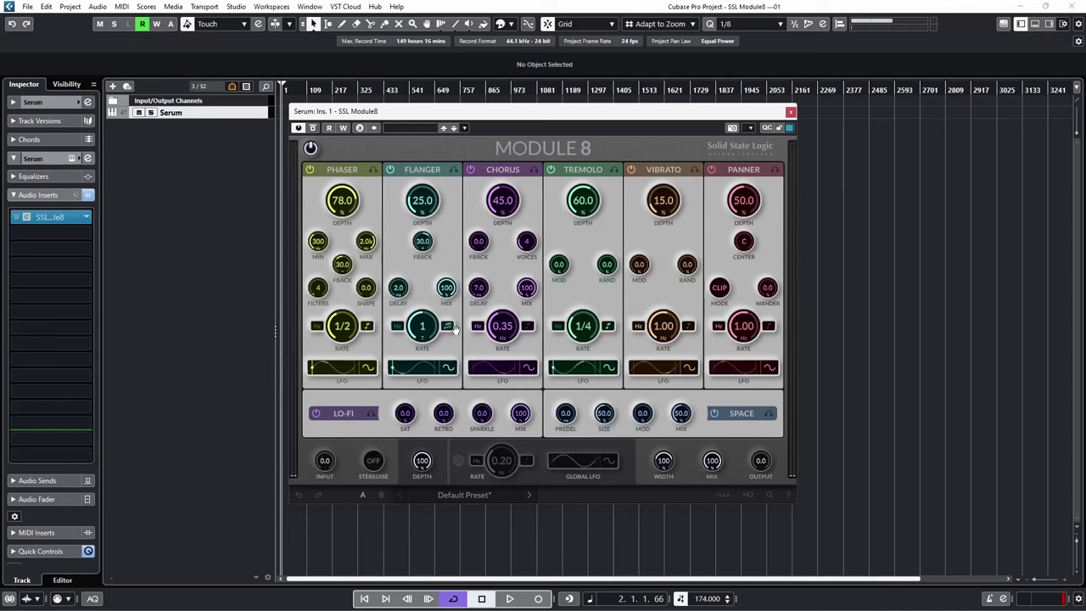
left_click(528, 328)
left_click(689, 328)
Invert the Phaser's LFO shape, then change the shape to Manual
left_click(370, 371)
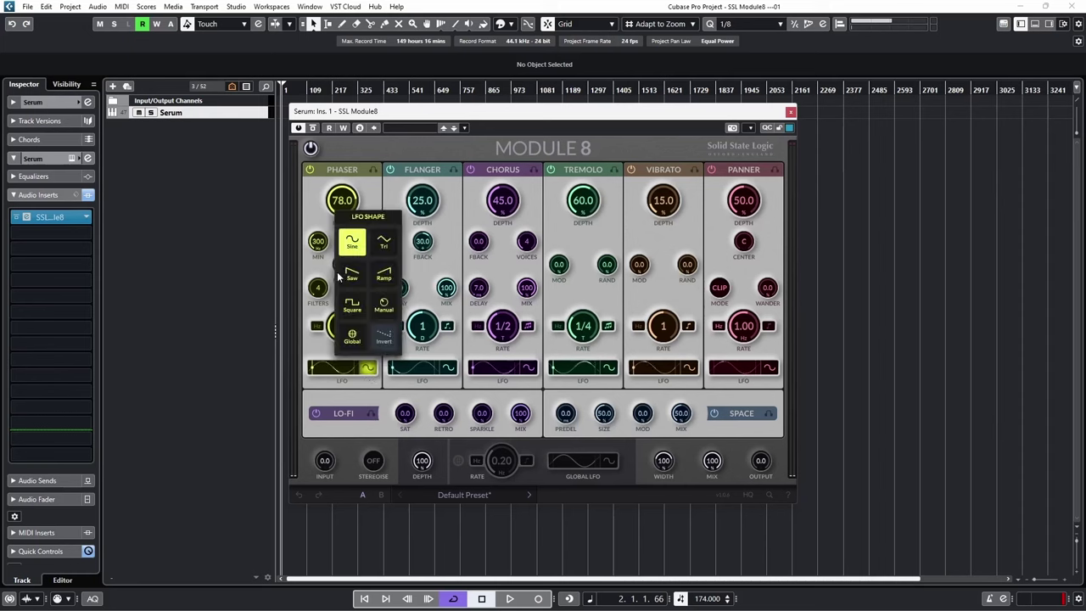
left_click(384, 338)
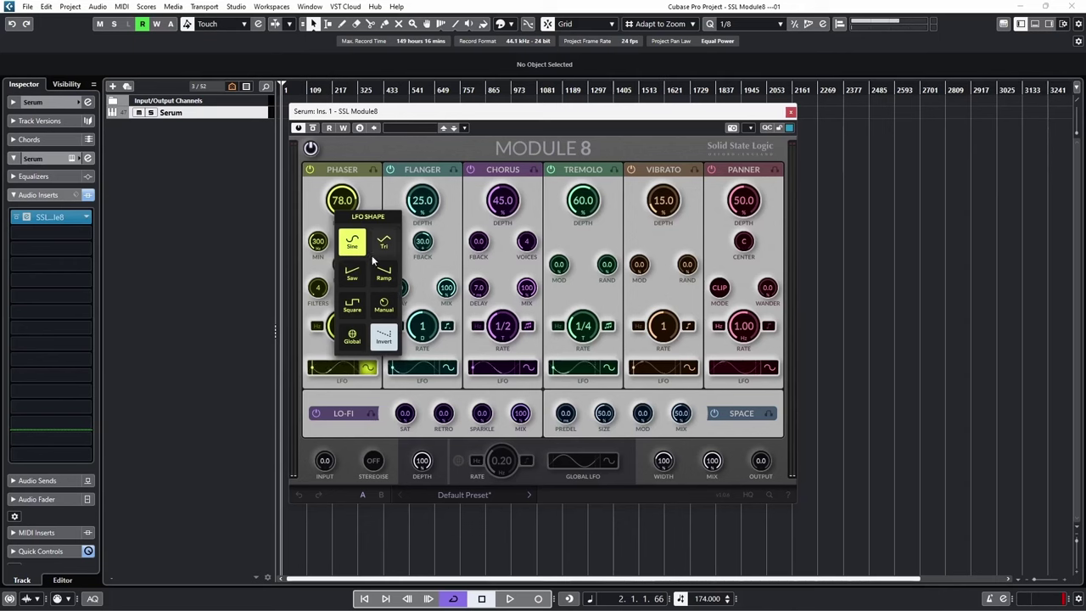
left_click(385, 302)
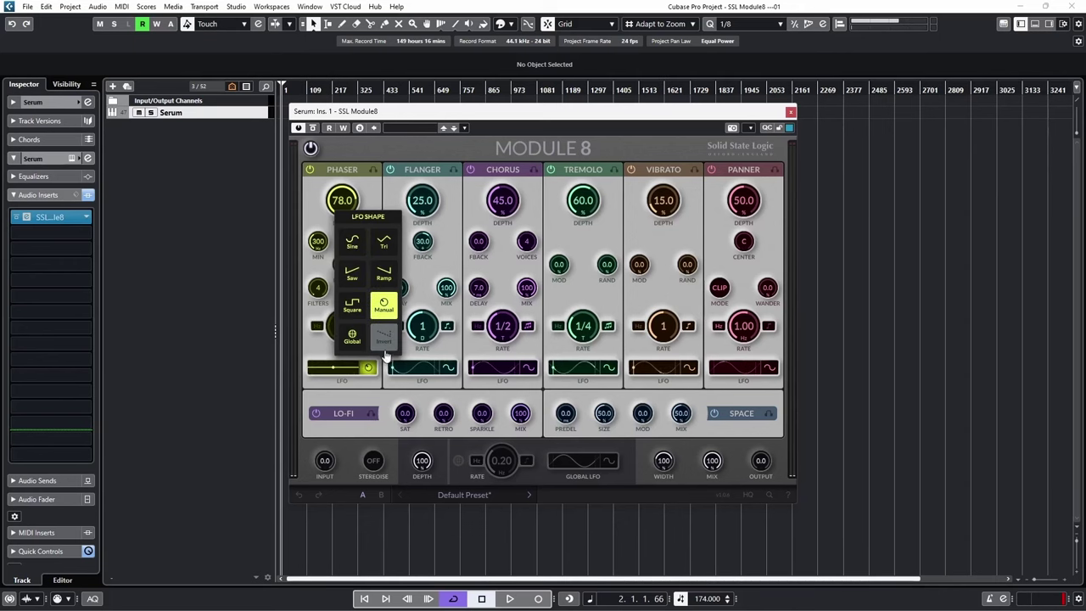
left_click(384, 307)
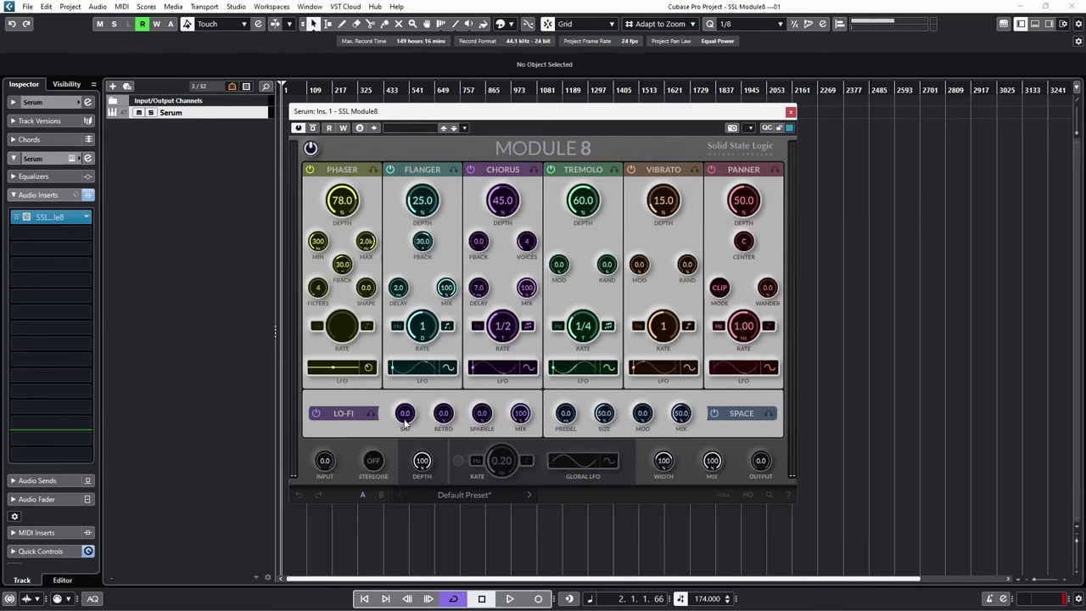
Try out higher Lo-Fi Retro and Sparkle amounts, resetting each one to 0.0
left_click_drag(444, 422, 451, 341)
double_click(443, 414)
left_click_drag(482, 416, 484, 308)
double_click(481, 414)
Set the Space size to 38.4 and mix to 52.4, the Lo-Fi mix to 95.2, and the global depth to 0.0
left_click_drag(604, 414, 682, 412)
left_click_drag(520, 414, 519, 514)
left_click_drag(422, 470, 417, 460)
left_click_drag(416, 512, 419, 520)
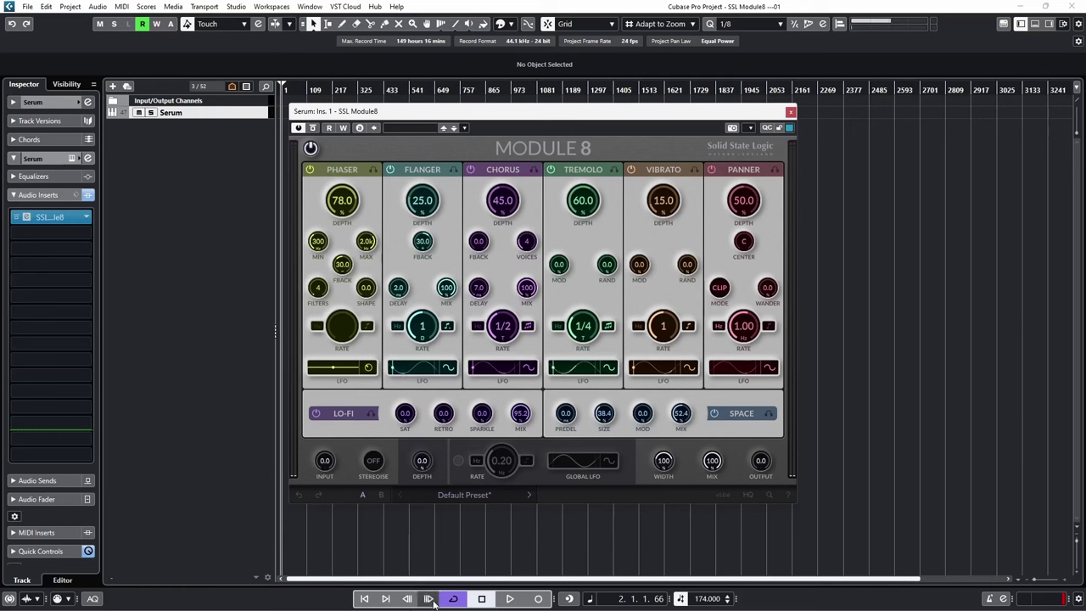
Vary the overall mix and return it to 100, turn Stereoise on, and set the width to 81.6
left_click_drag(712, 461, 702, 437)
left_click_drag(703, 533, 707, 437)
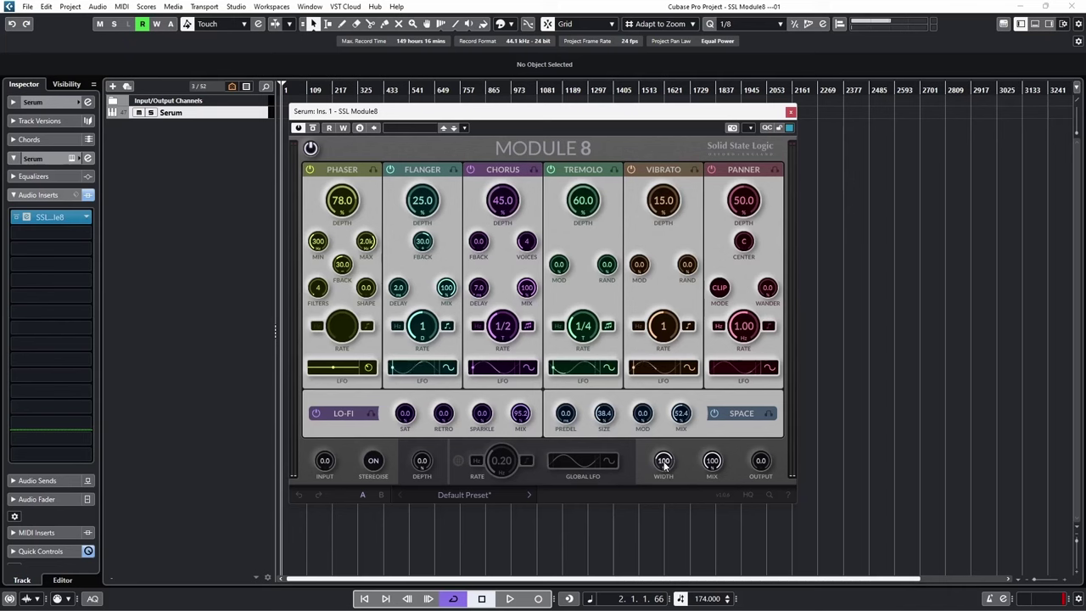
mouse_move(664, 463)
left_mouse_down()
mouse_move(668, 413)
mouse_move(675, 482)
left_mouse_up()
Assign the Phaser, Flanger, Chorus, Tremolo, Vibrato and Panner LFOs to the Global LFO
left_click(368, 371)
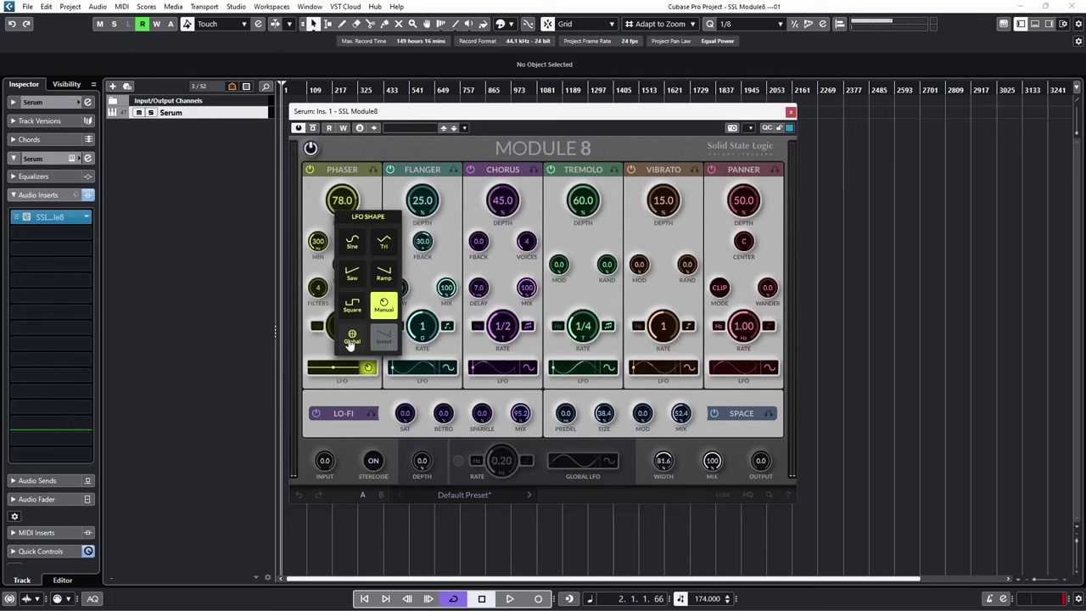
left_click(350, 339)
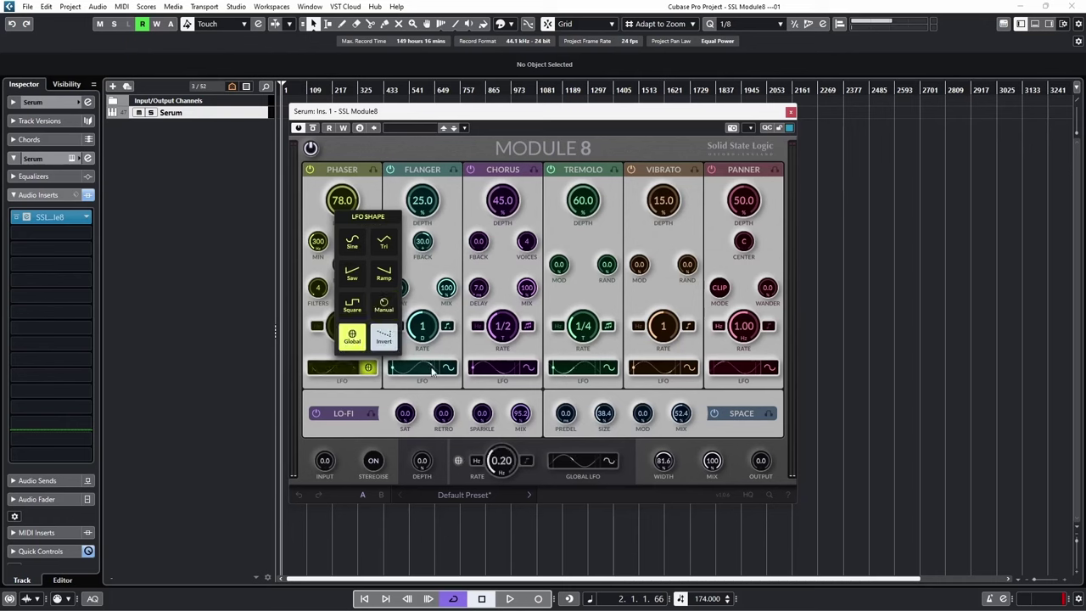
left_click(449, 369)
left_click(435, 337)
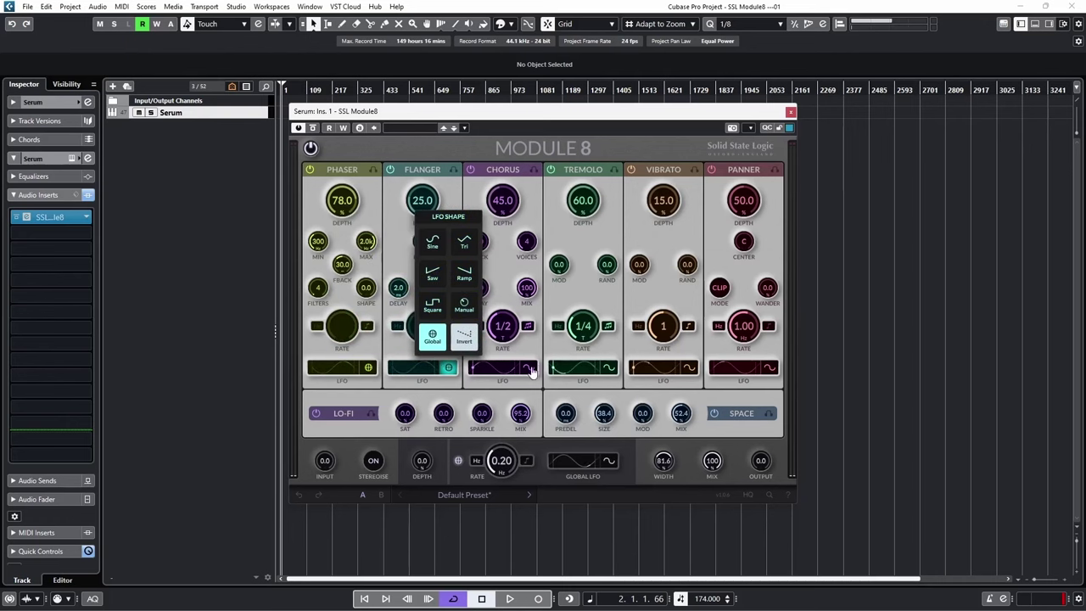
left_click(529, 367)
left_click(514, 340)
left_click(608, 368)
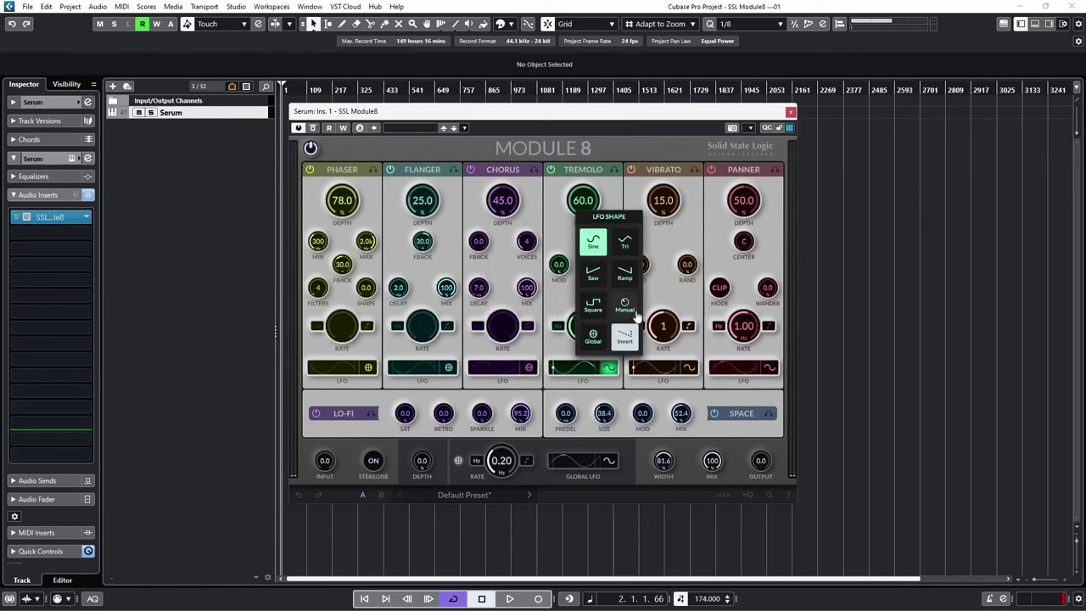
left_click(593, 337)
left_click(689, 368)
left_click(674, 337)
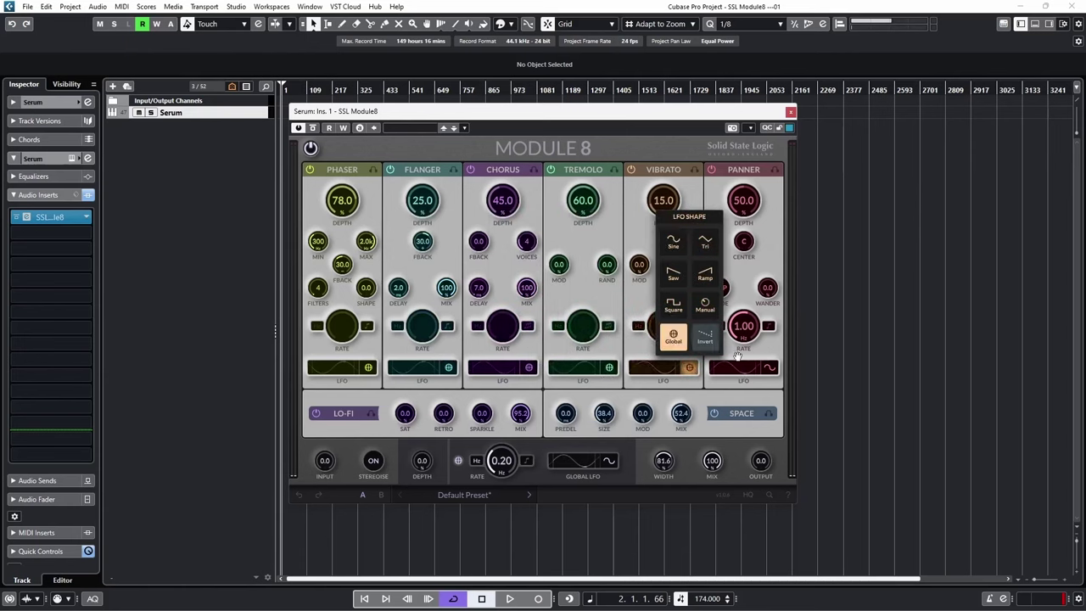
left_click(769, 368)
left_click(744, 336)
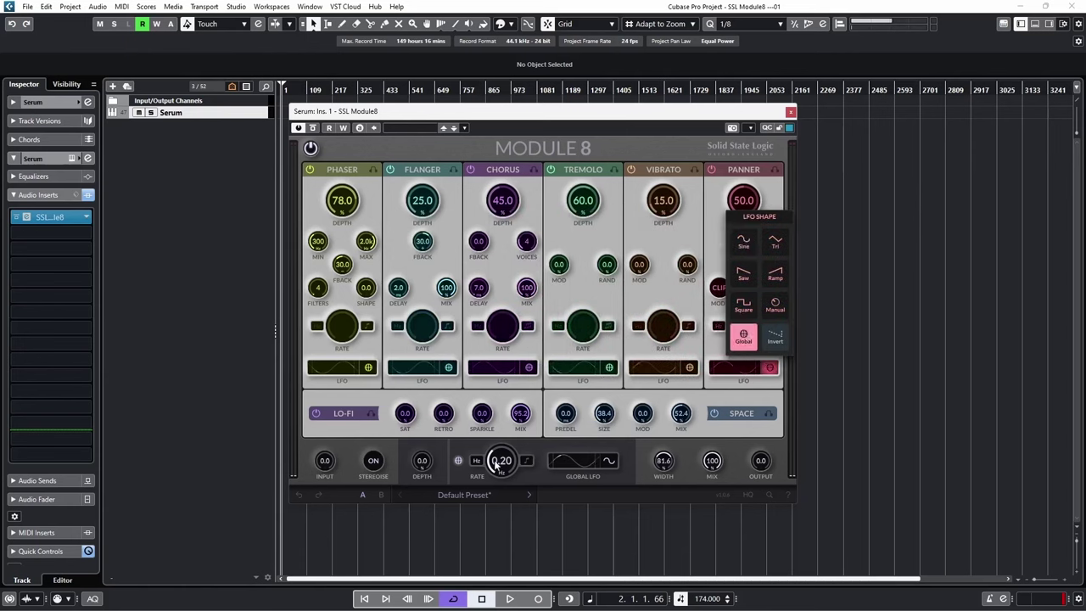
Set the Global LFO rate to 0.33 Hz and open its shape choices
mouse_move(504, 469)
left_mouse_down()
mouse_move(509, 411)
mouse_move(506, 468)
mouse_move(508, 460)
left_mouse_up()
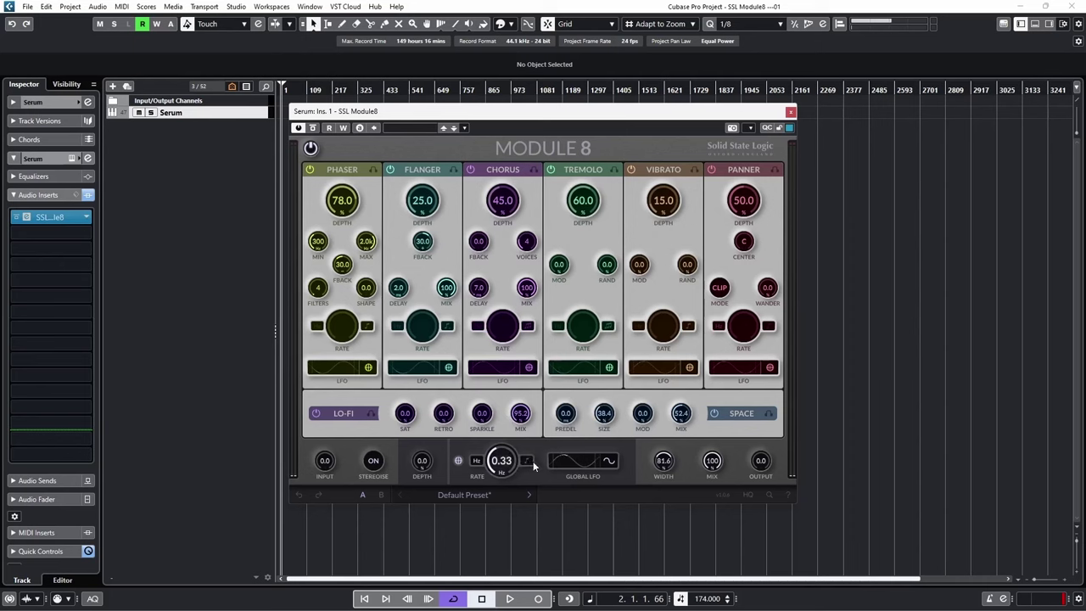
left_click(609, 460)
Play the Module8 Parts section from bar 41 to about bar 57 twice to compare the two versions
key("KP_Divide")
key("Home")
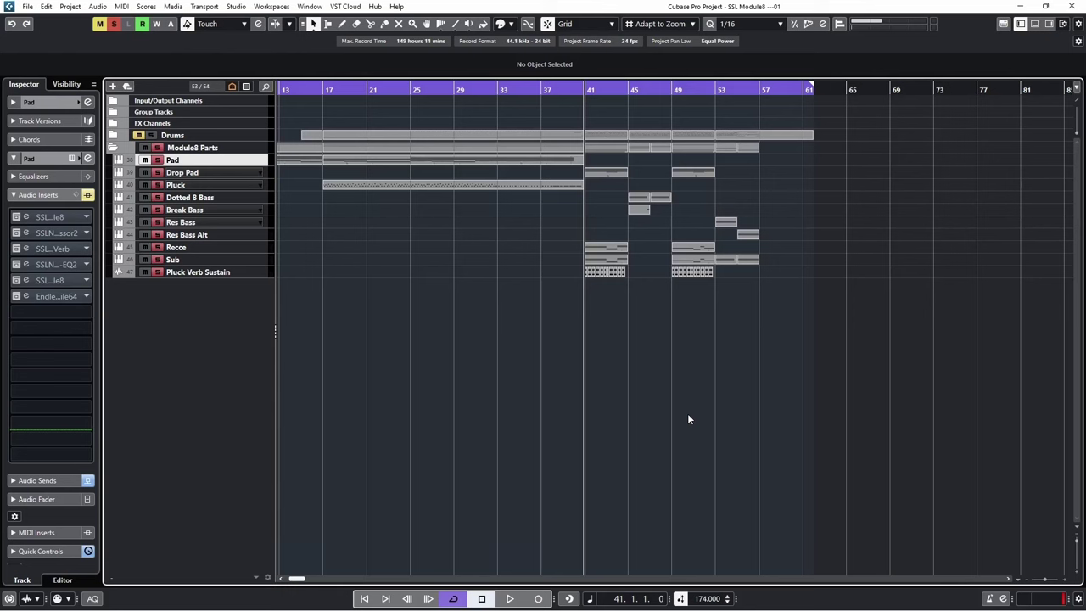
key("space")
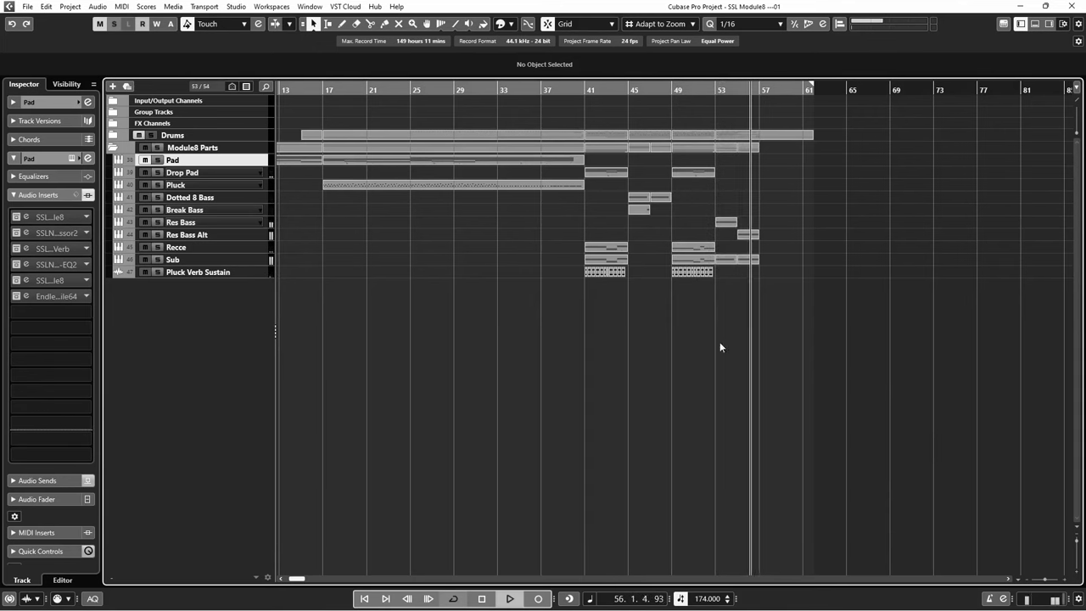
key("space")
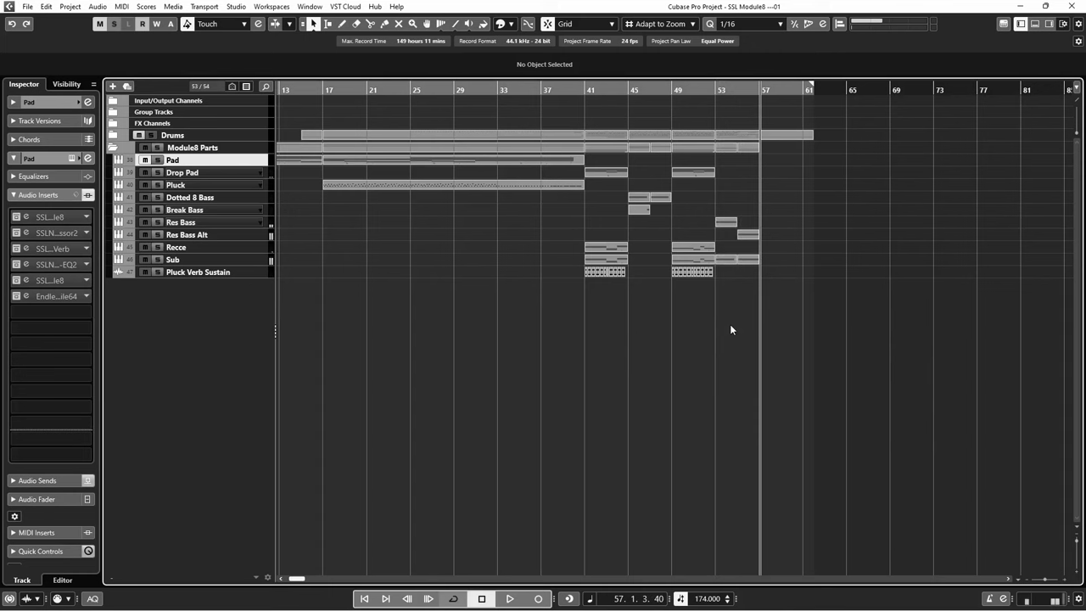
left_click(581, 90)
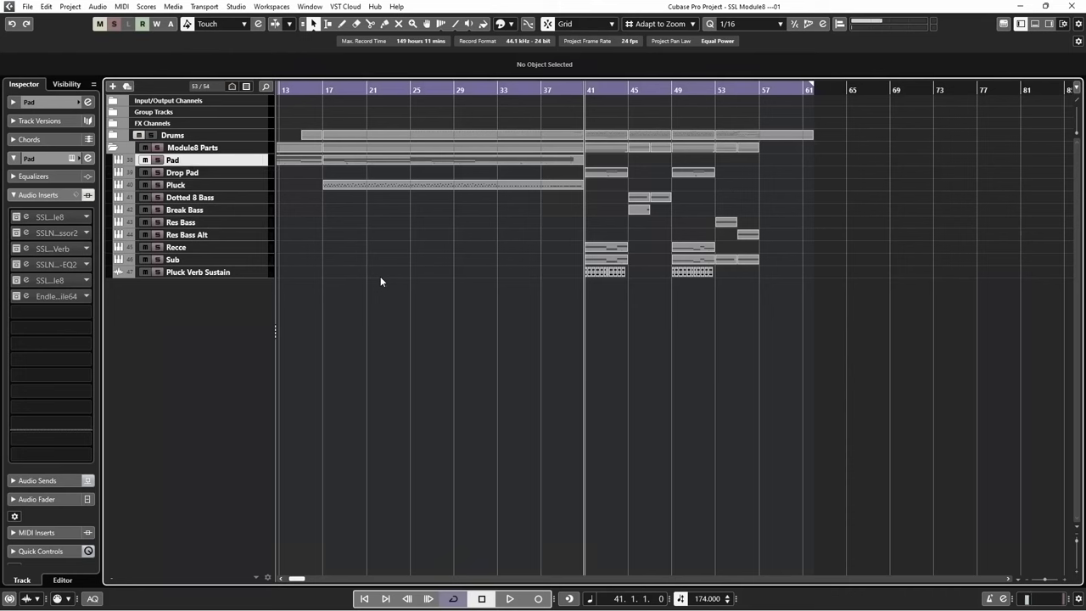
key("space")
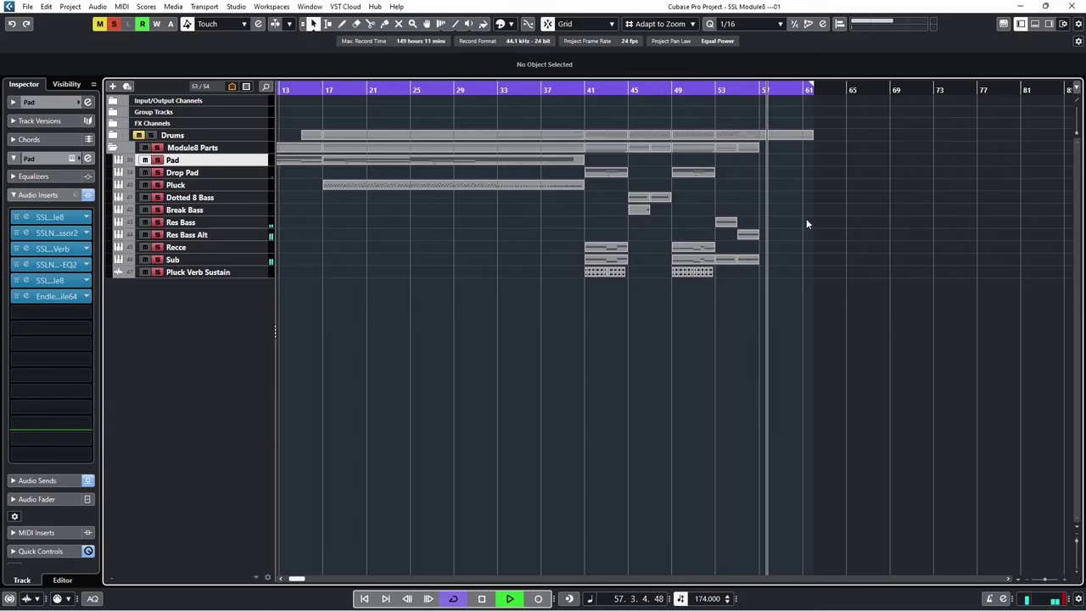
key("space")
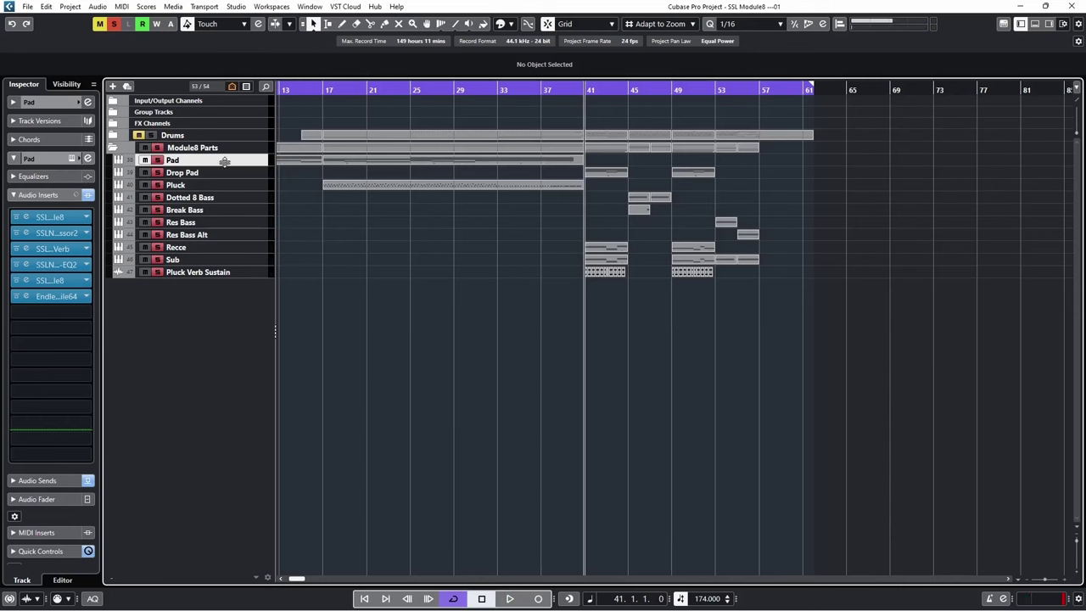
Solo the Drop Pad track, play it briefly from bar 41, and open the SSL Module8 in its first insert slot
key("Down")
key("Down")
key("Up")
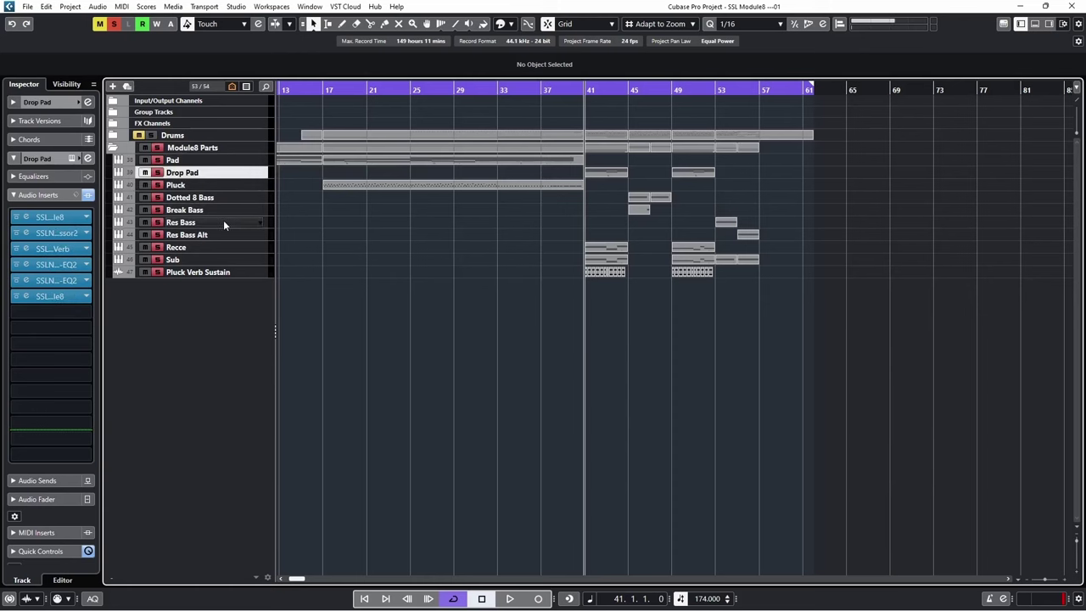
key("space")
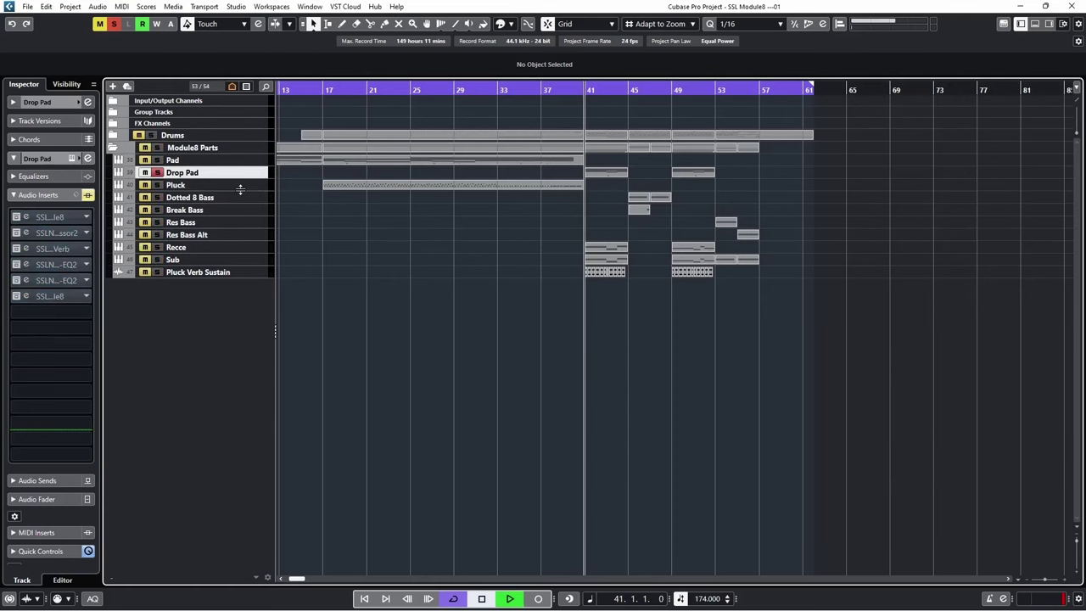
key("space")
left_click(49, 217)
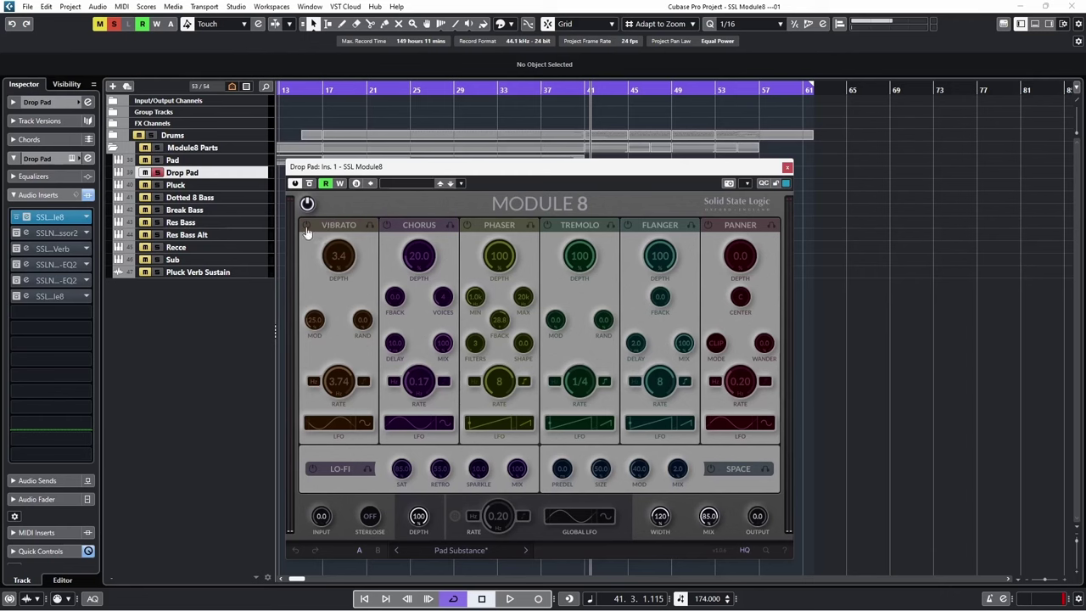
Enable the Vibrato module on the Drop Pad and audition it
left_click(307, 231)
key("space")
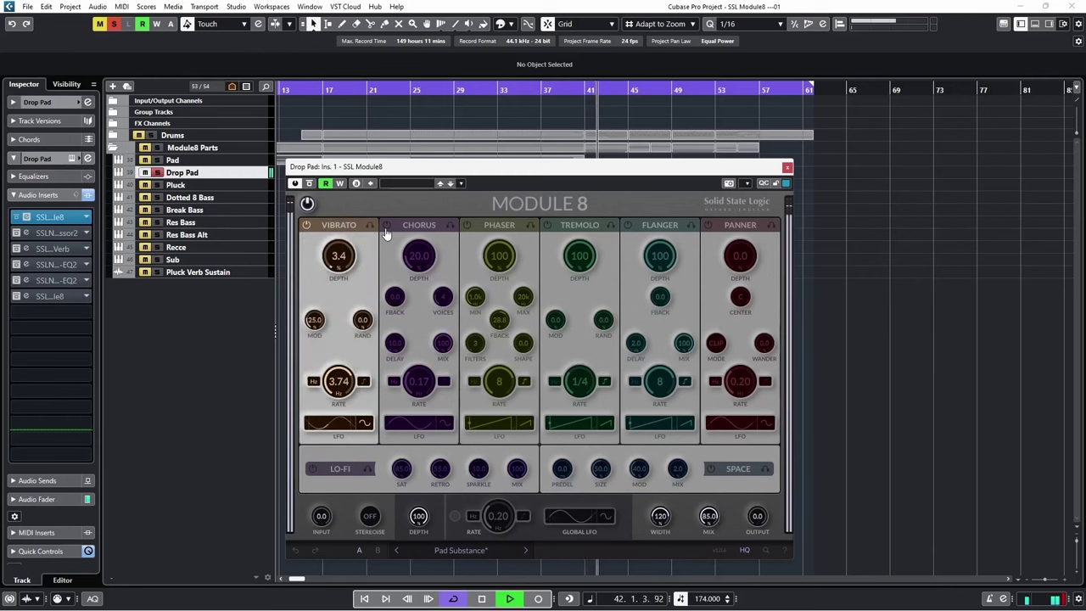
key("space")
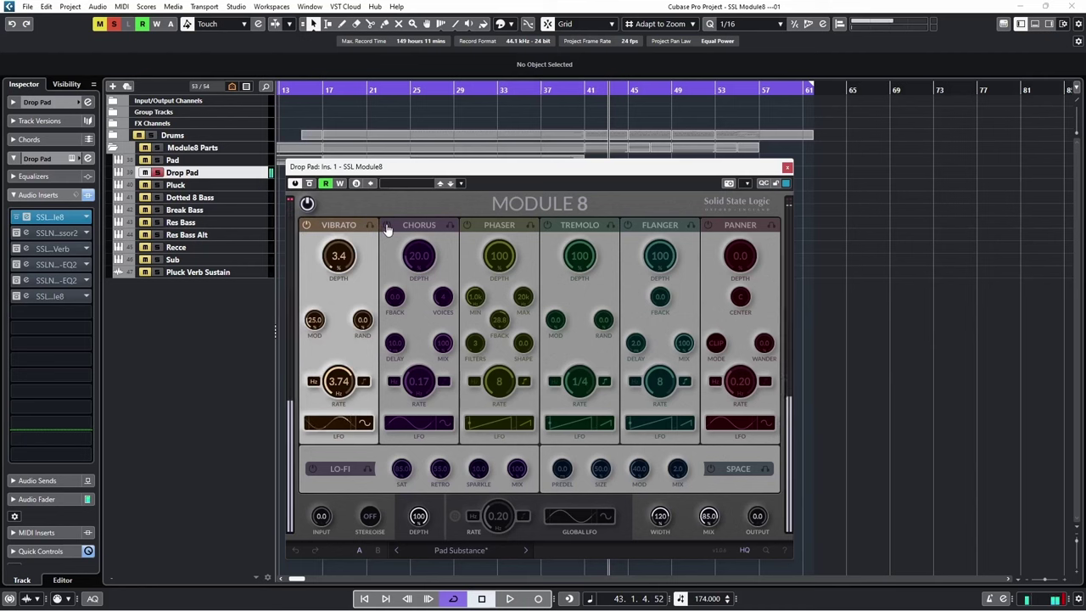
Enable the Chorus module and audition the Drop Pad again from bar 41
left_click(387, 227)
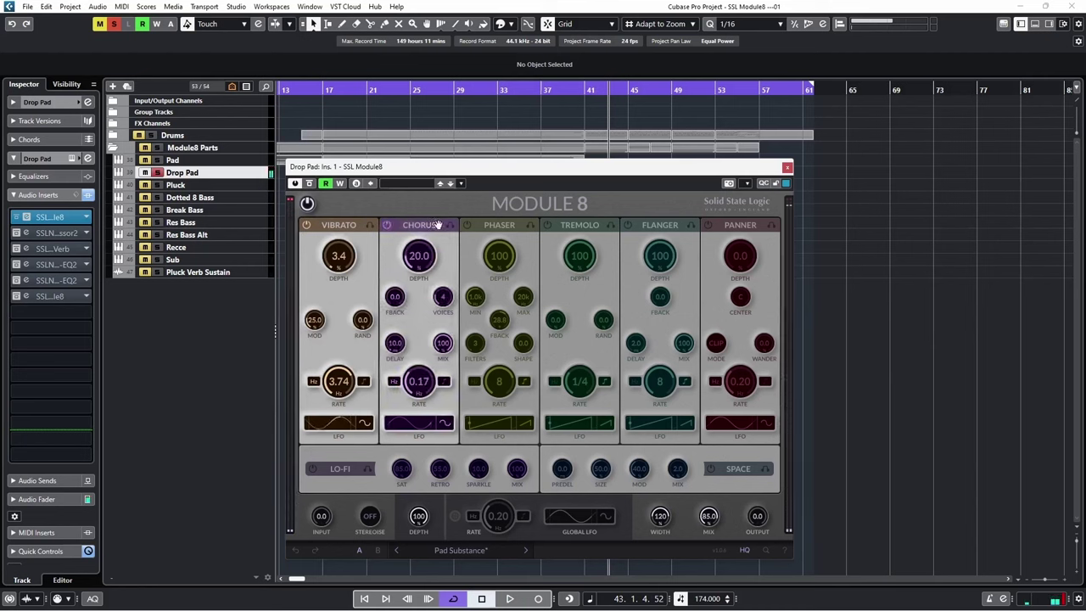
left_click(585, 90)
key("space")
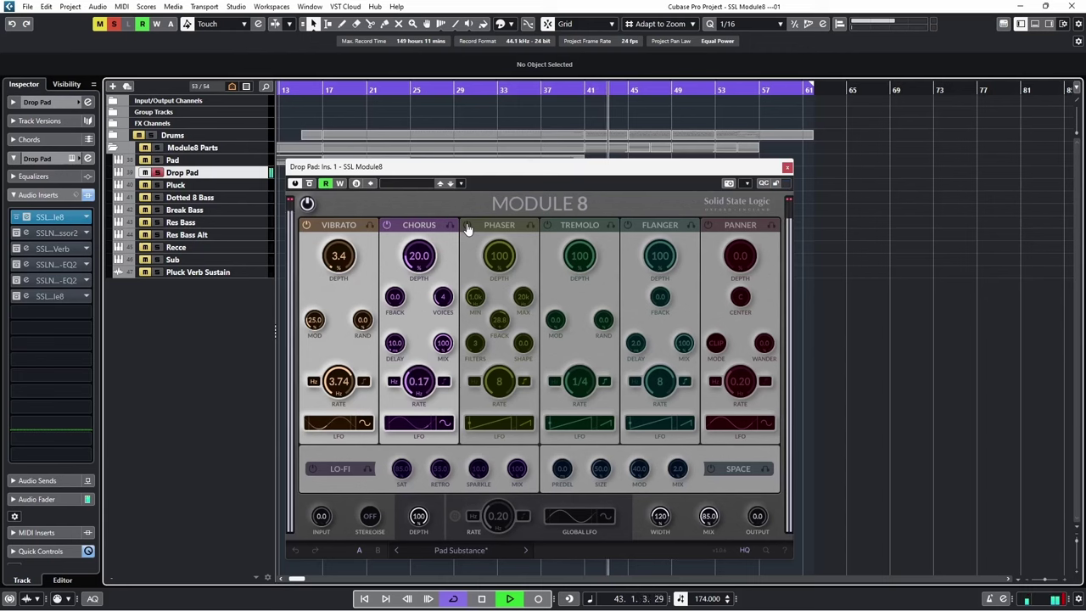
key("space")
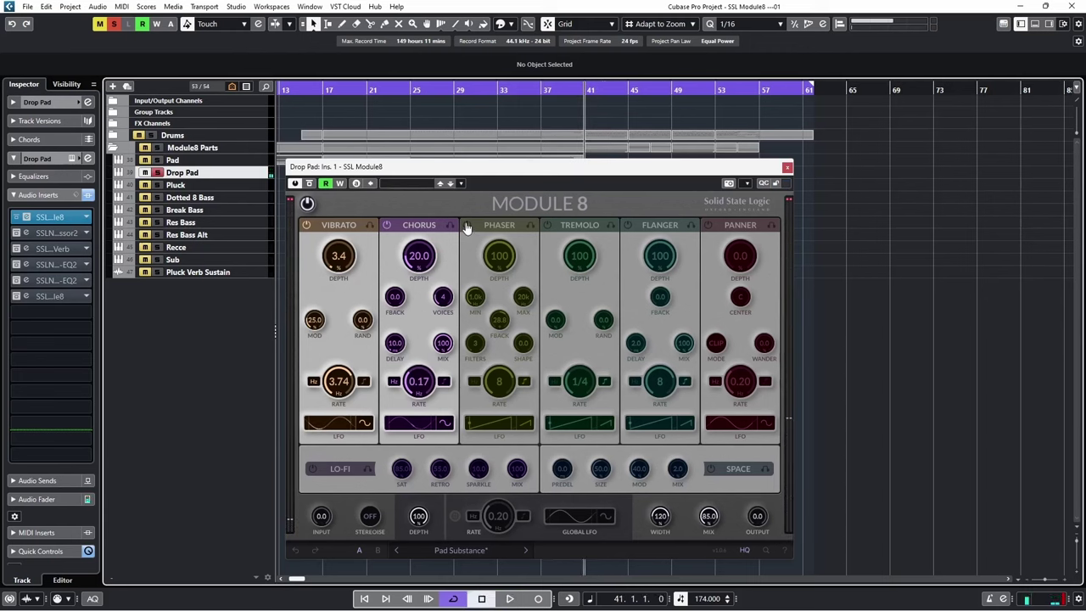
Enable the Phaser module and play the Drop Pad from bar 41 to hear it
left_click(466, 227)
key("space")
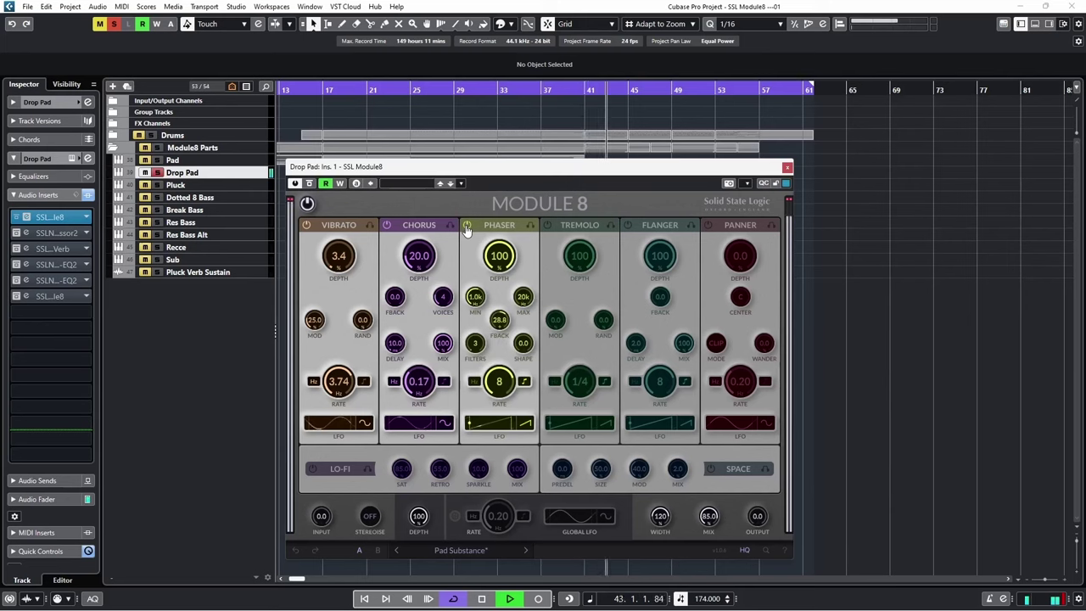
key("space")
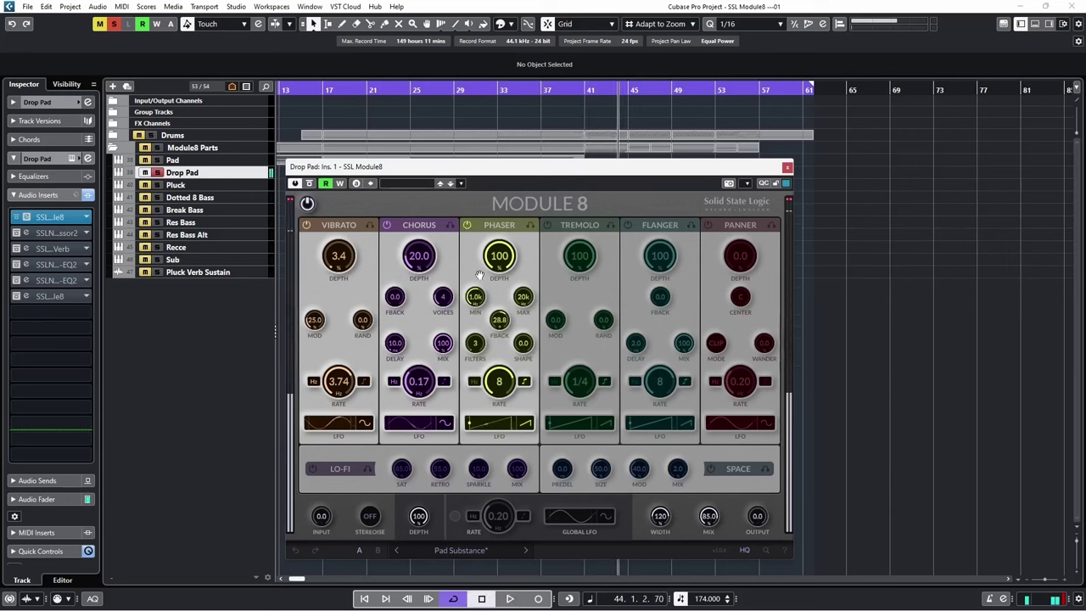
Enable the Lo-Fi section and replay the Drop Pad from bar 41
left_click(312, 468)
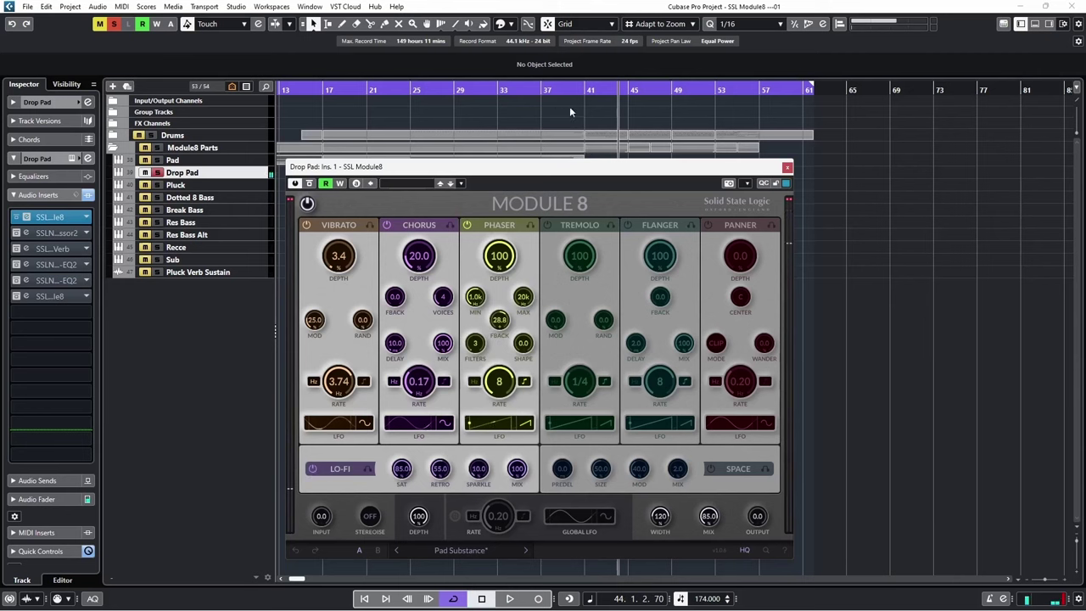
left_click(584, 90)
key("space")
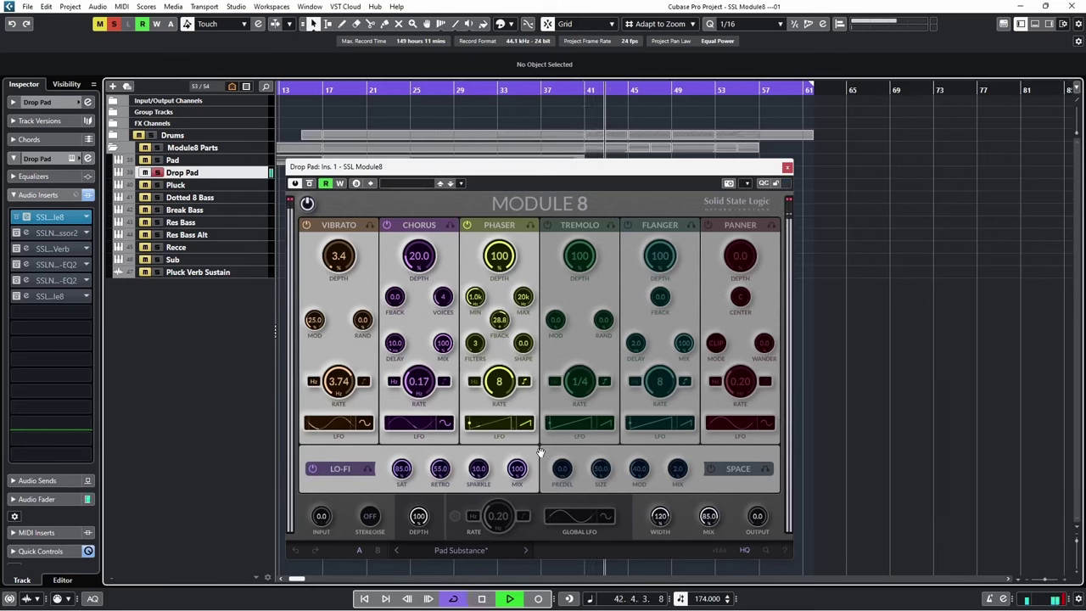
key("space")
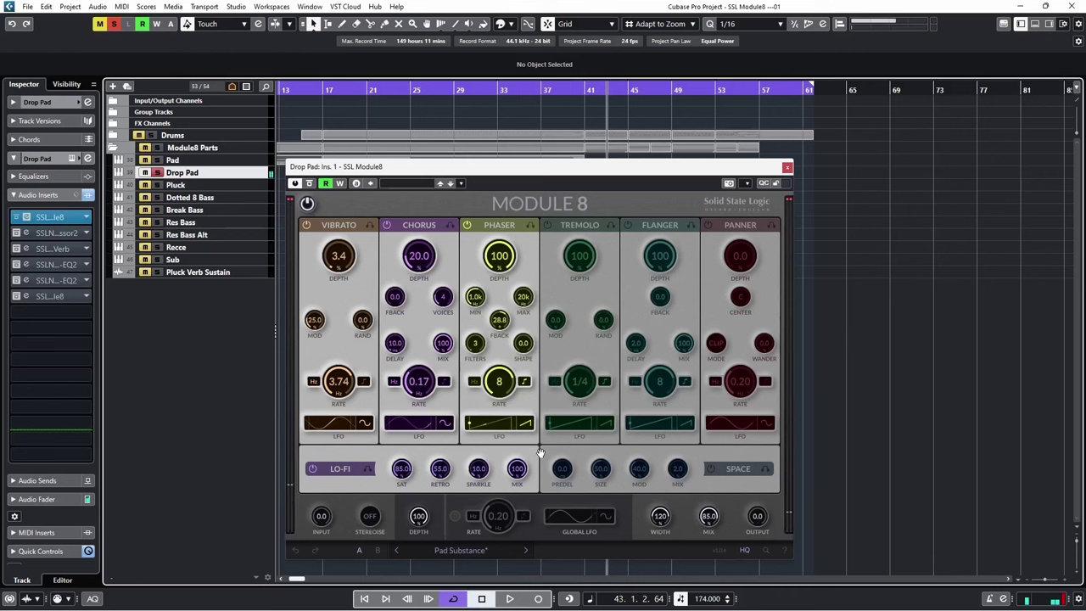
Enable the Space section and listen to the Drop Pad with it added
left_click(722, 469)
key("space")
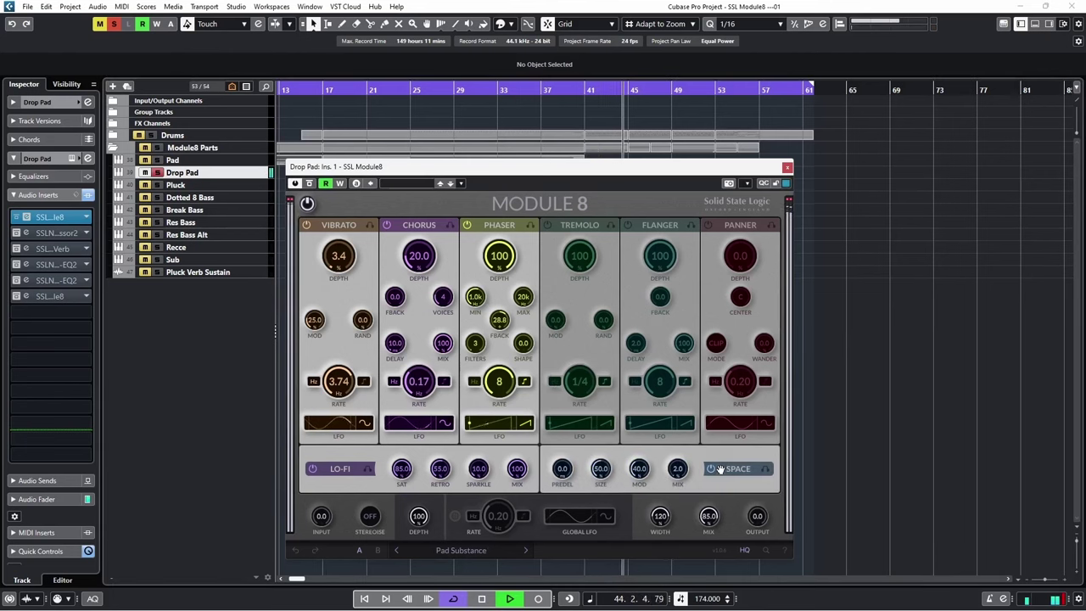
key("space")
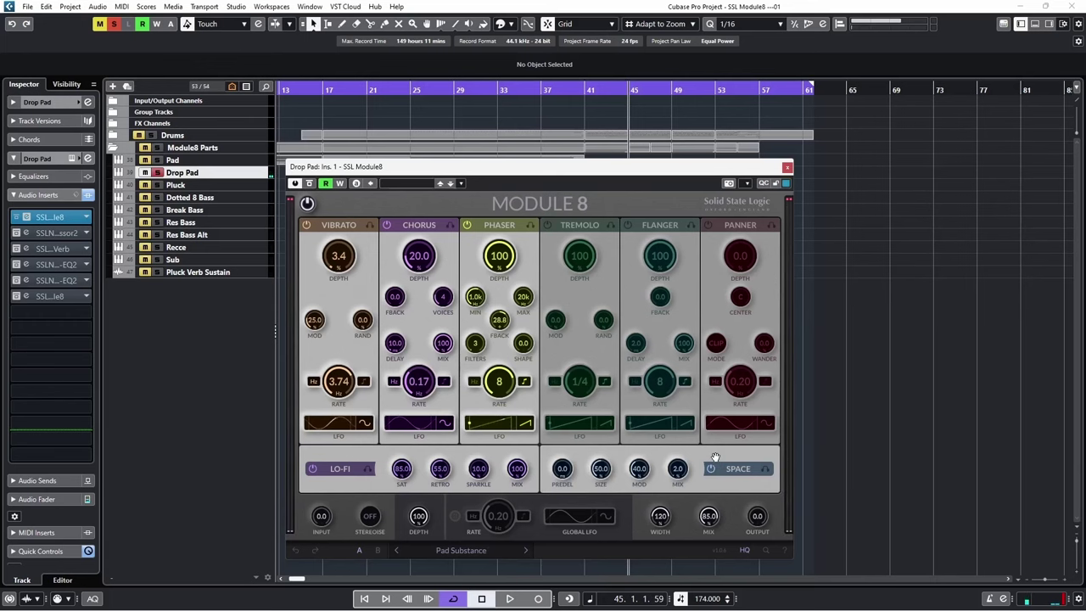
Switch all of the Drop Pad's inserts back on and audition the track through the complete insert chain
left_click(88, 196)
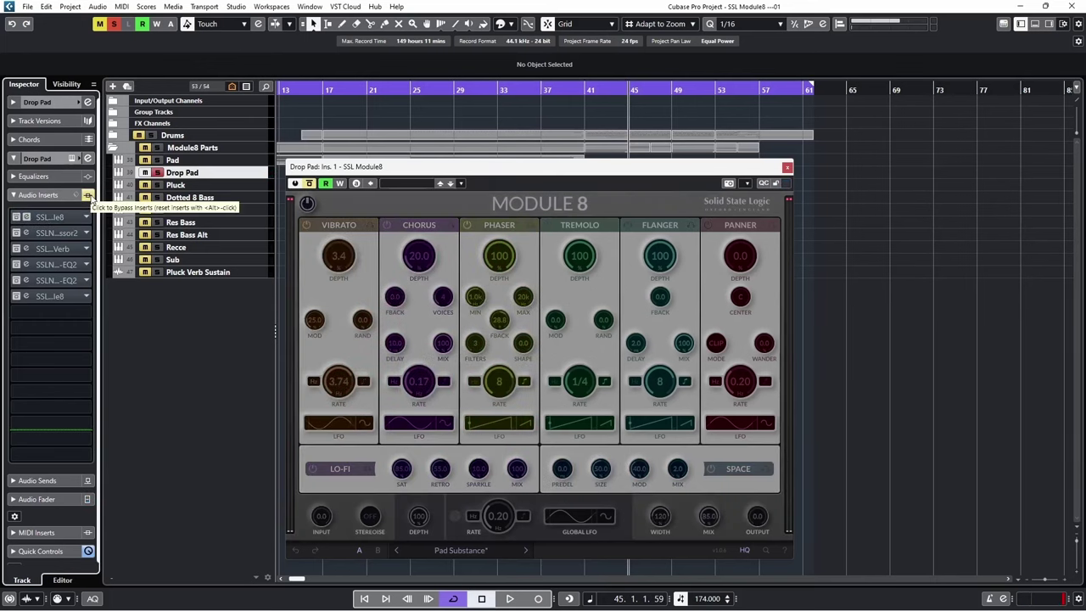
left_click(88, 196)
key("space")
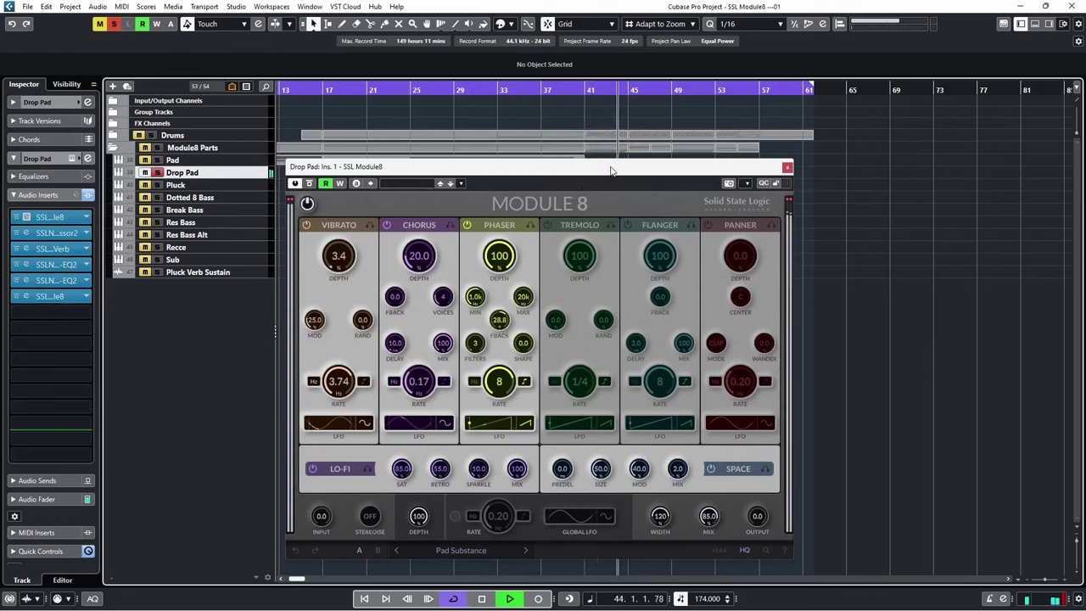
left_click(788, 166)
key("space")
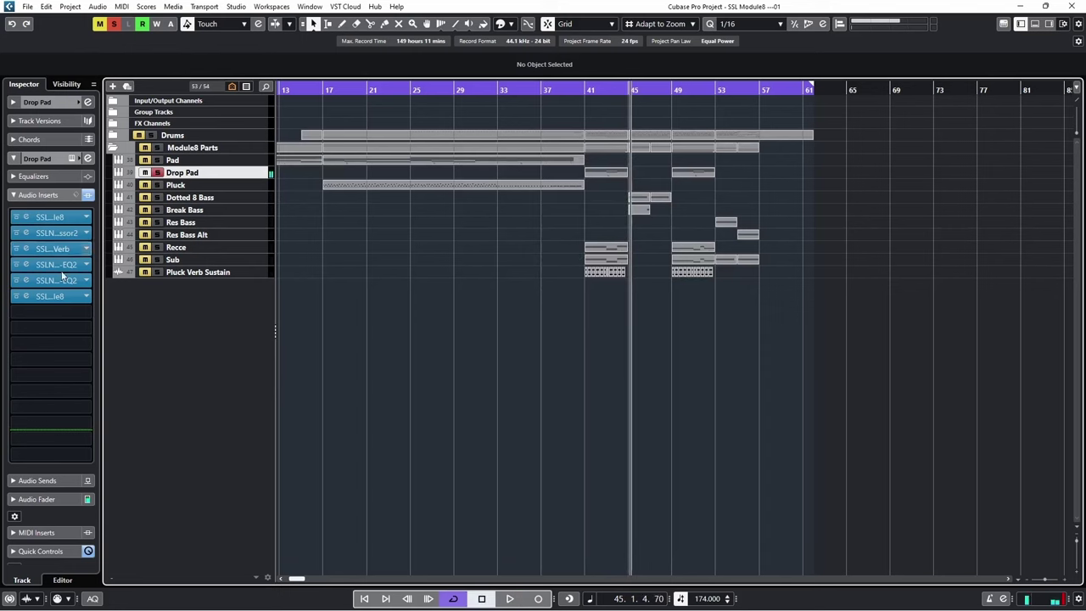
View the Tremolo settings in the Drop Pad's second Module8, in insert slot 6, and take the track out of solo
left_click(27, 297)
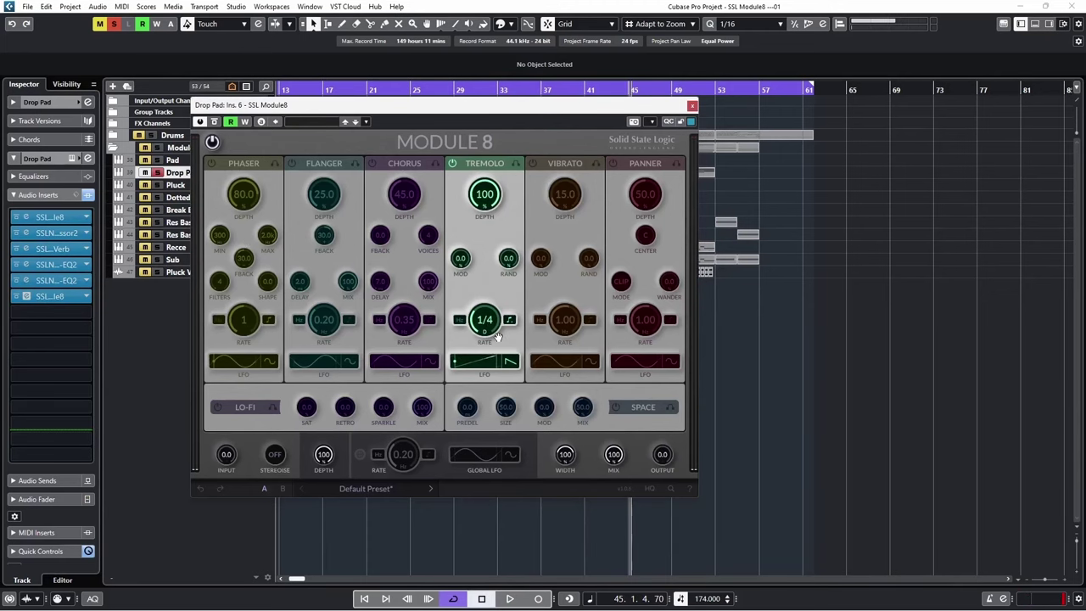
left_click(693, 106)
left_click(157, 173)
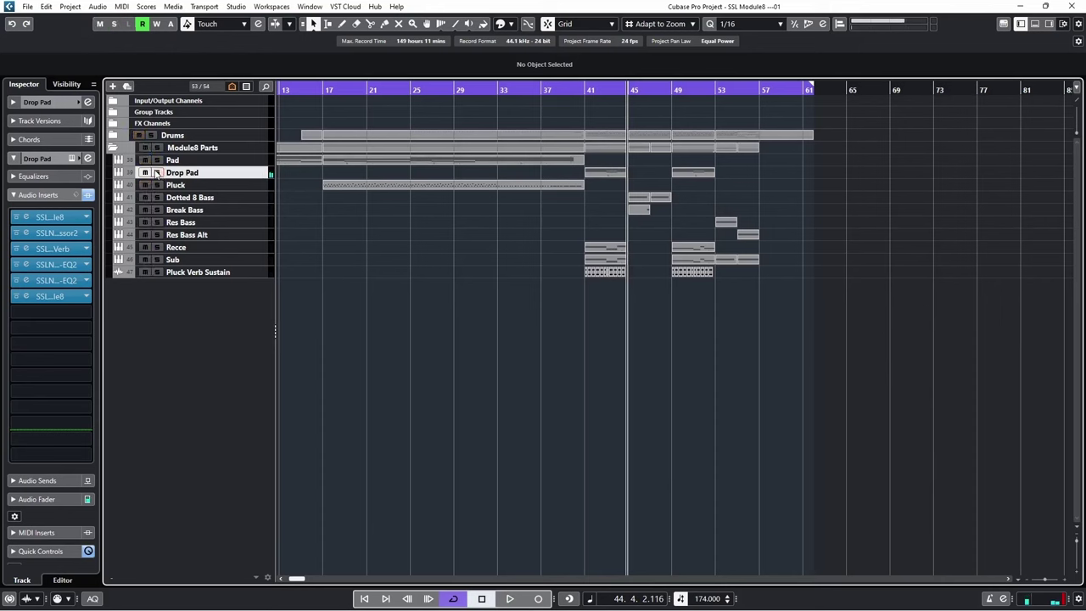
Solo the Dotted 8 Bass track, bypass all its inserts and play it dry from bar 45
left_click(197, 197)
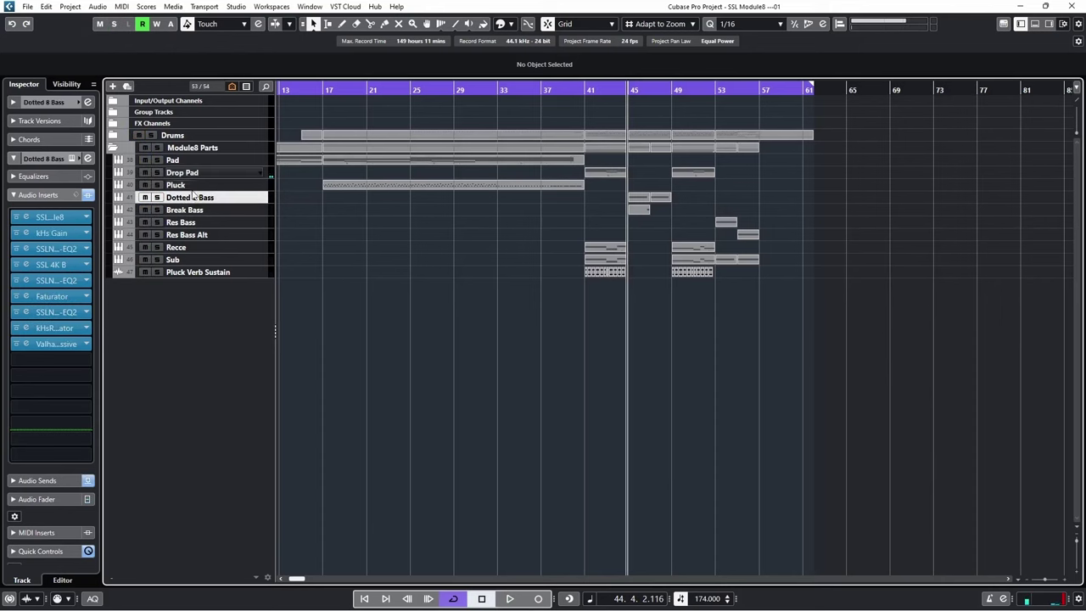
left_click(157, 197)
left_click(624, 120)
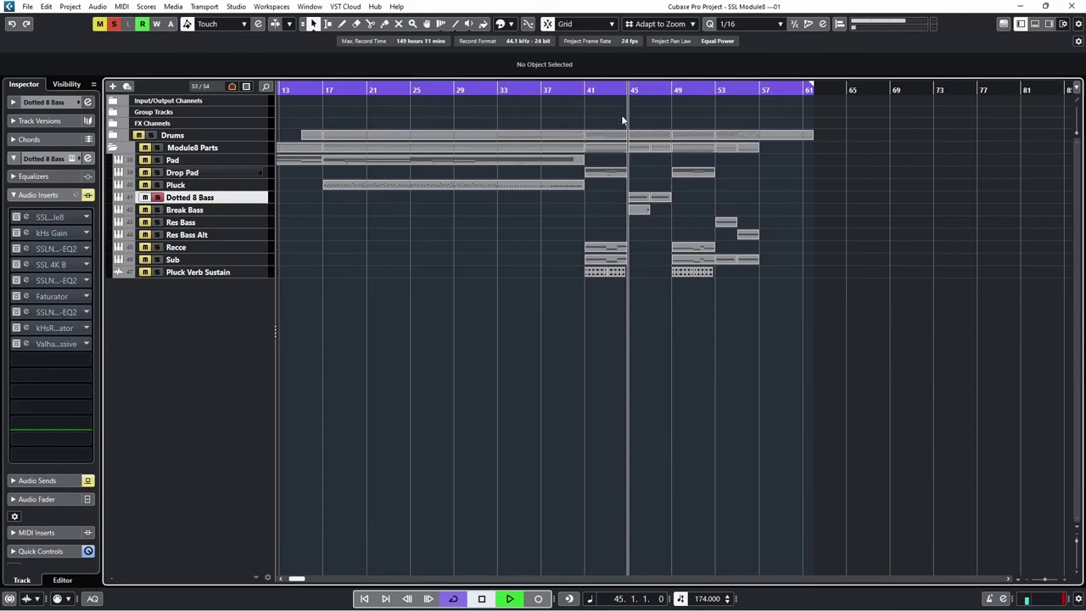
key("space")
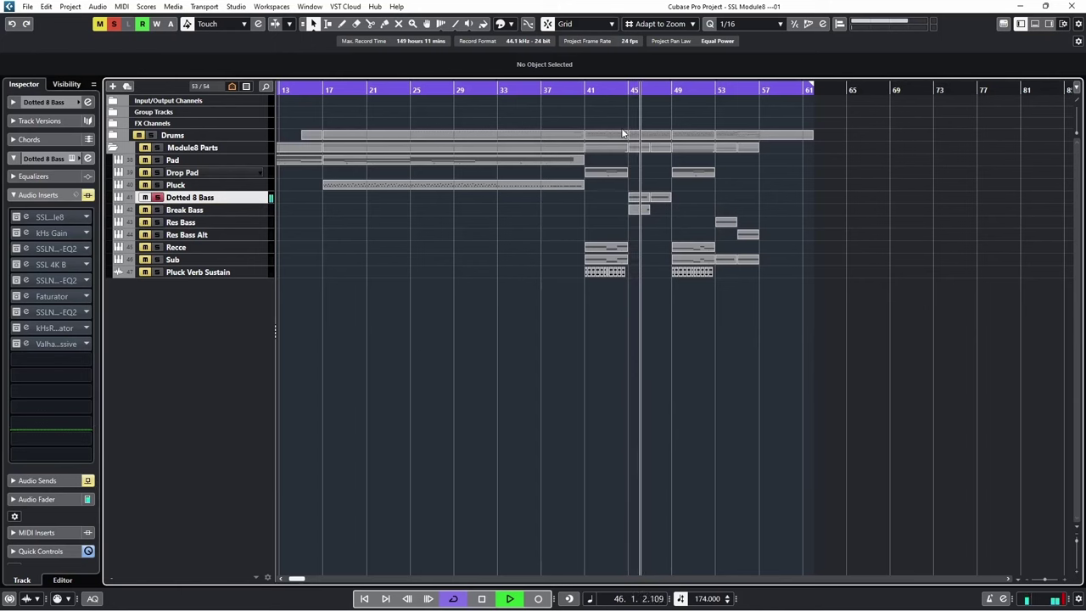
key("space")
left_click(623, 190)
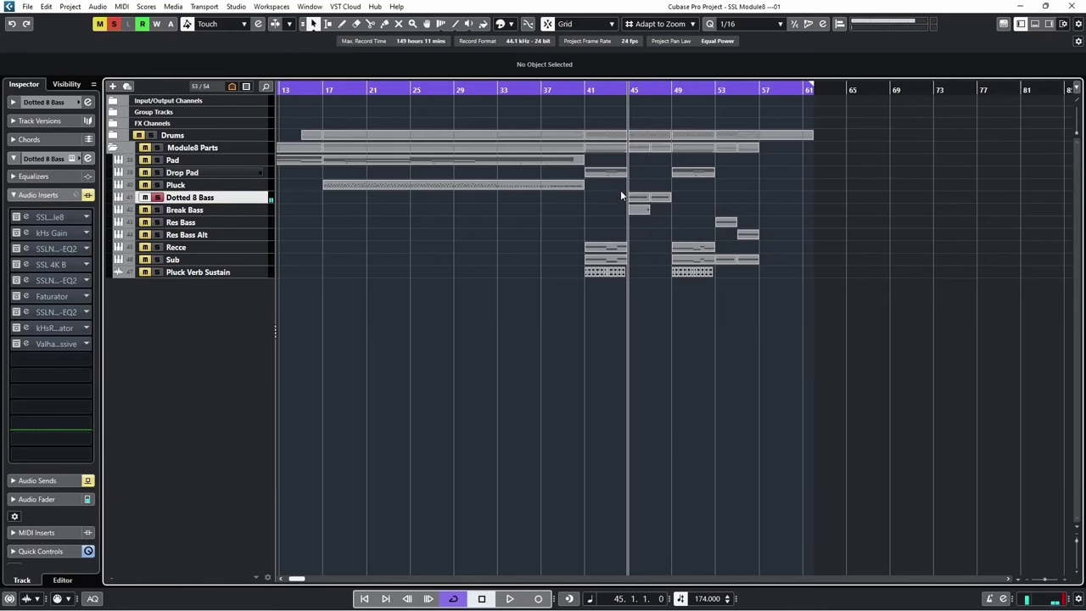
Activate only Module8 on the Dotted 8 Bass and play the part with its settings on view
left_click(26, 216)
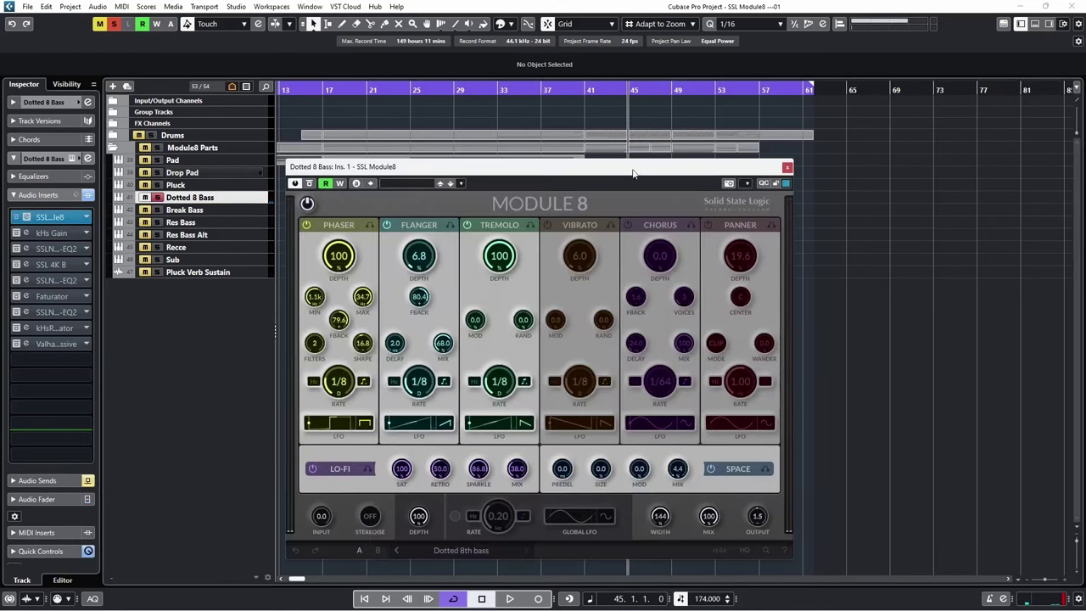
left_click_drag(627, 172, 568, 192)
key("space")
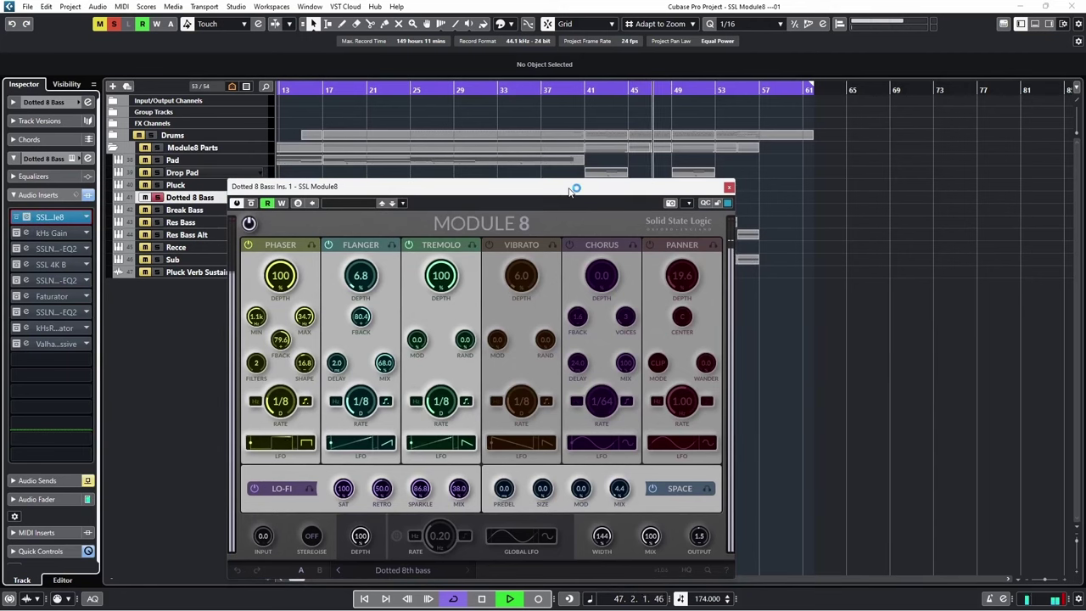
key("space")
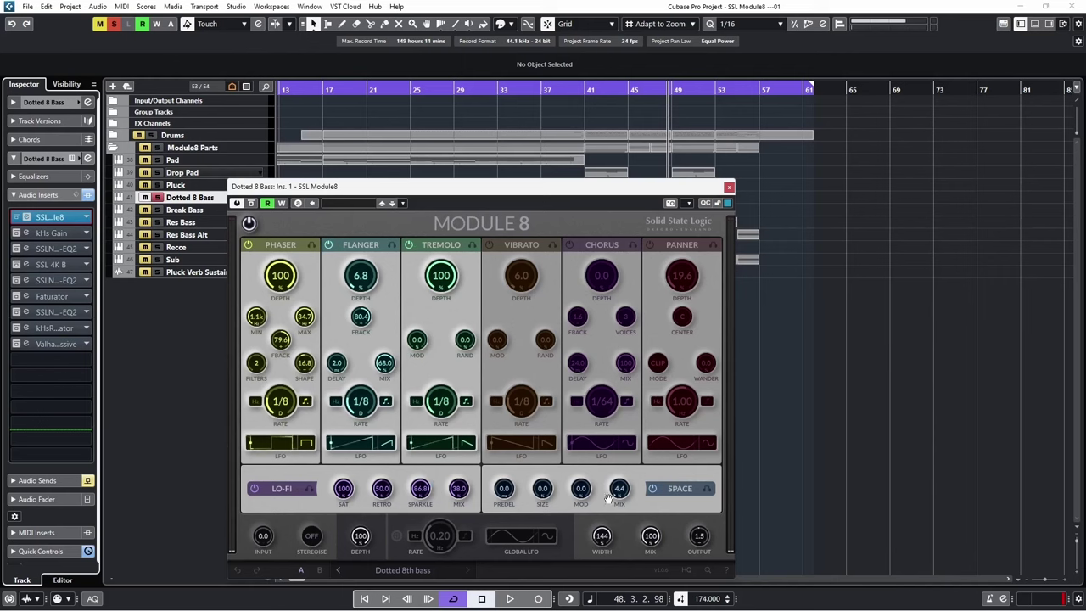
Close Module8, reactivate the remaining Dotted 8 Bass inserts and play the bass through the full chain
left_click(730, 188)
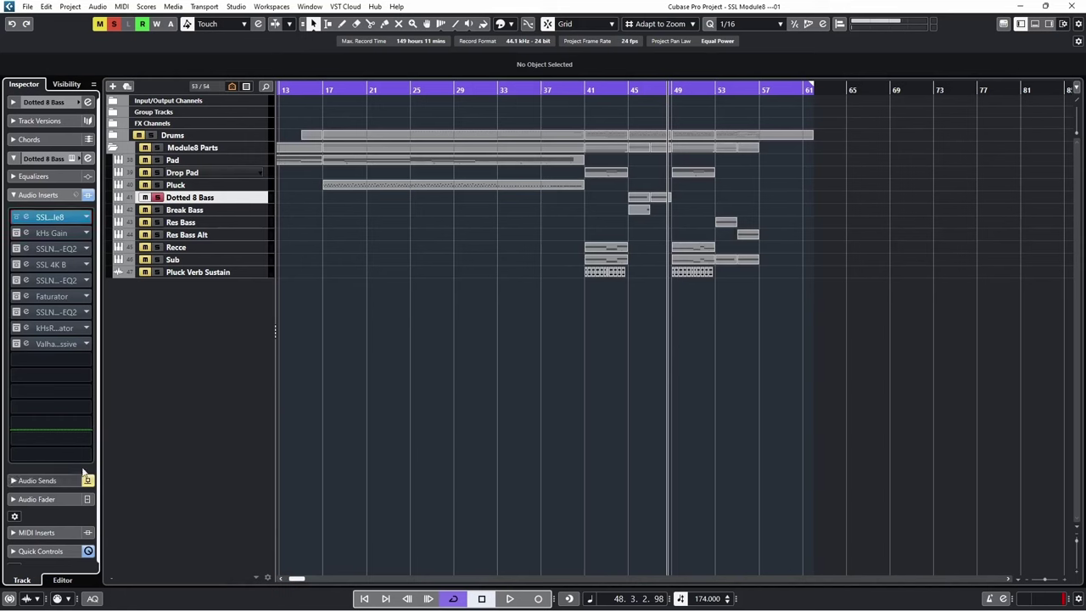
key("space")
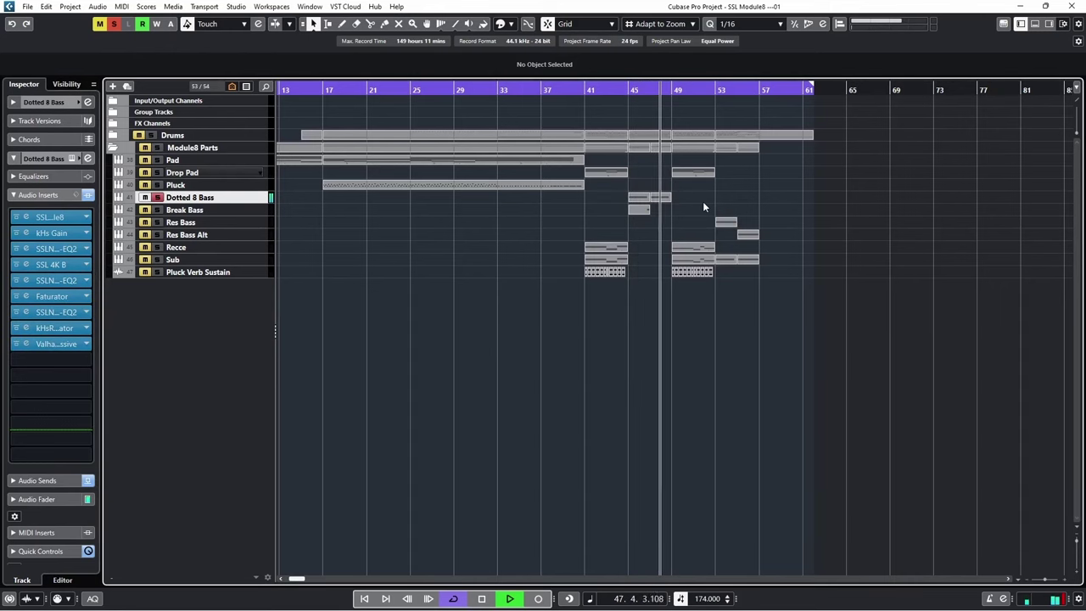
key("space")
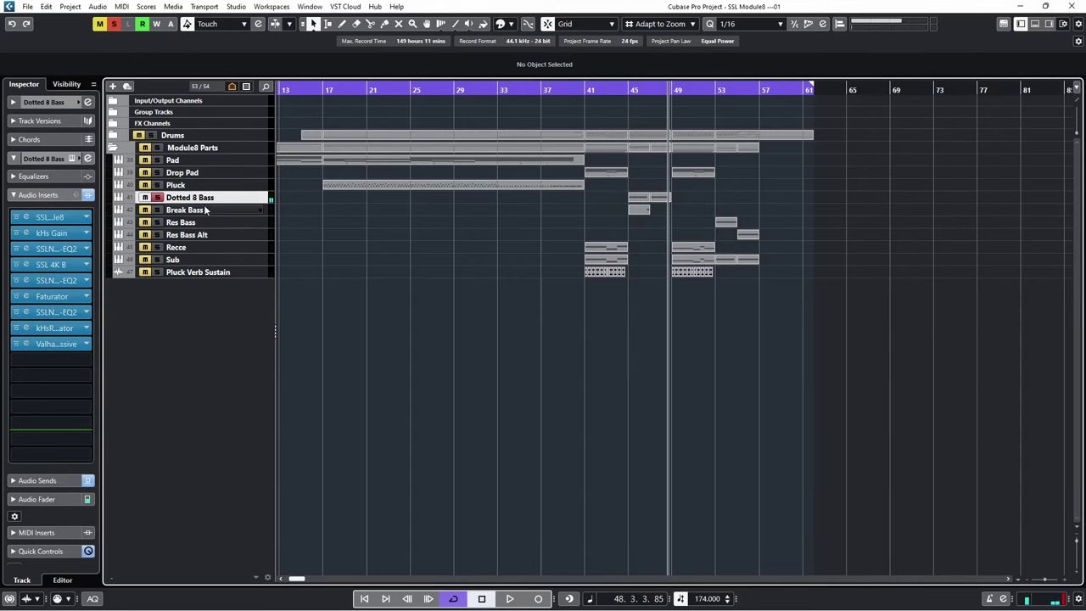
Examine the Dotted 8 Bass send to the Bass Side FX channel, including that channel's X-Delay and X-EQ 2 settings
left_click(51, 480)
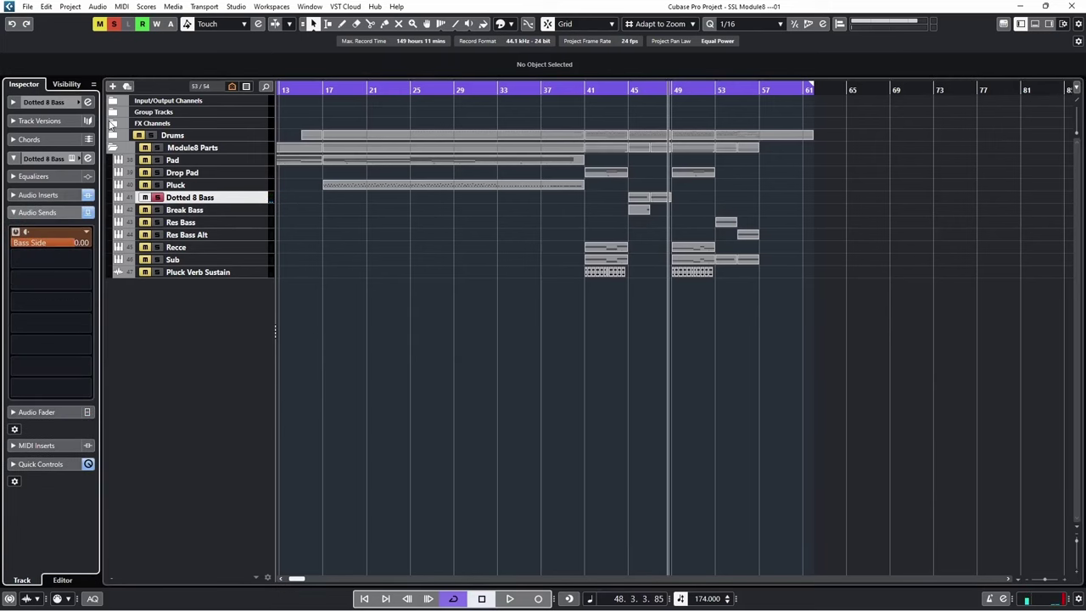
left_click(28, 238)
left_click(28, 163)
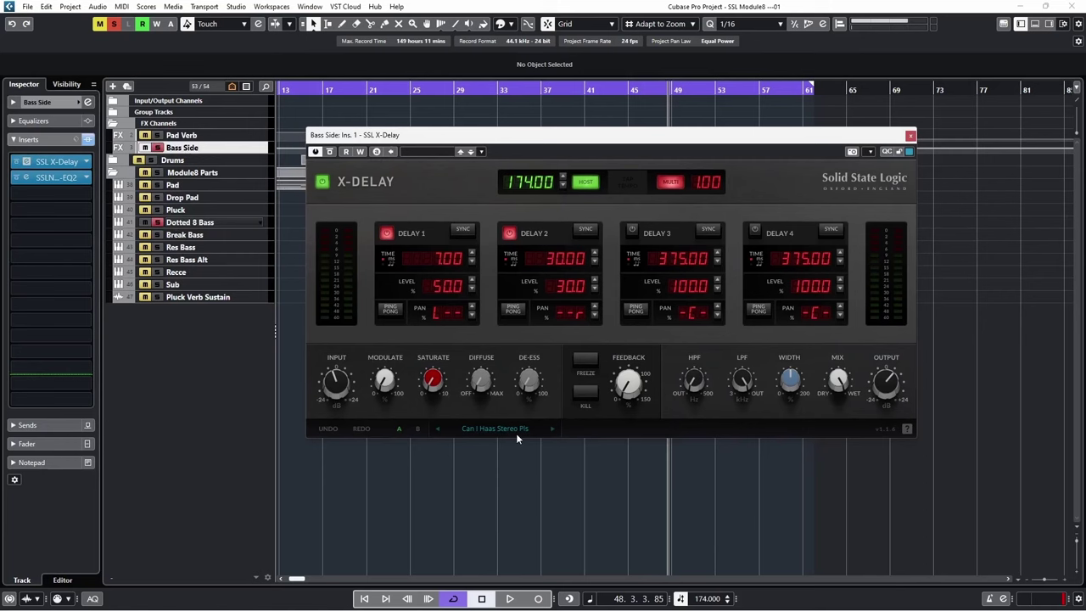
left_click(28, 177)
left_click_drag(504, 150, 443, 124)
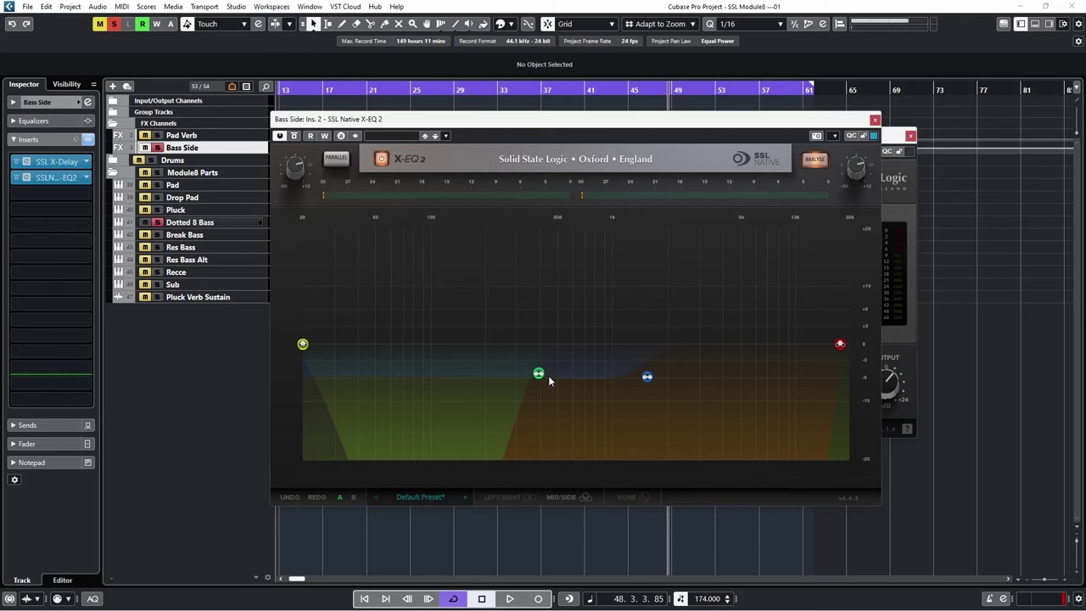
left_click(875, 119)
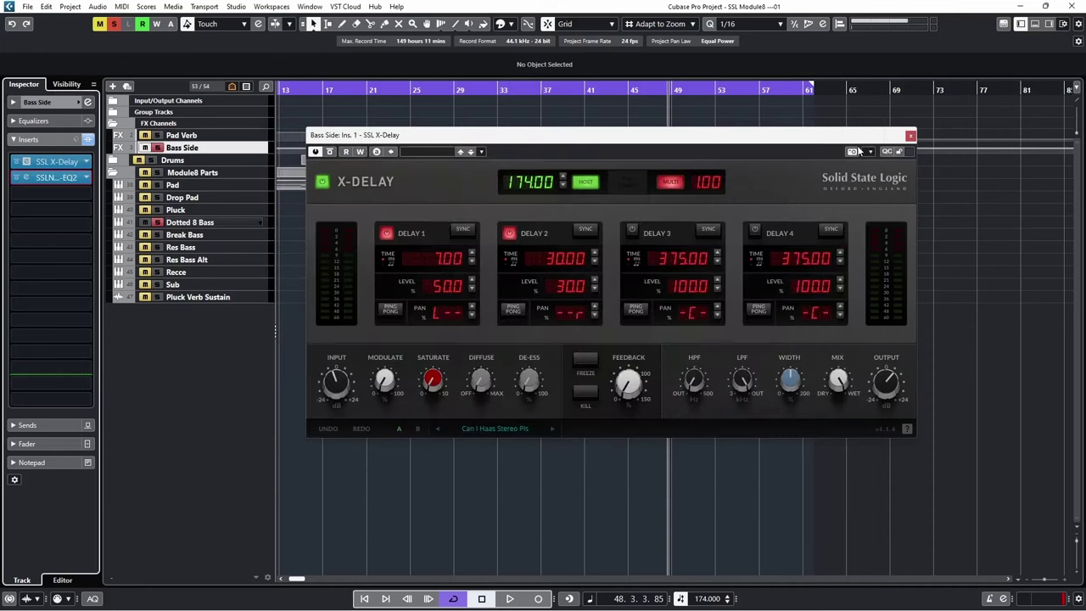
left_click(910, 136)
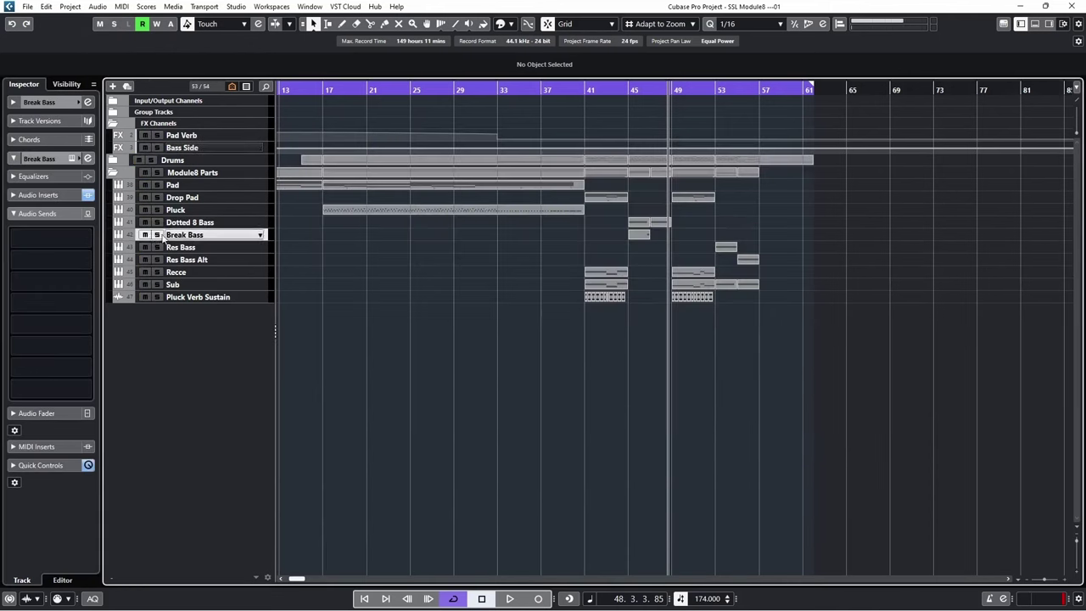
Solo the Break Bass track, bypass all its inserts and play it dry
left_click(638, 90)
left_click(82, 195)
key("space")
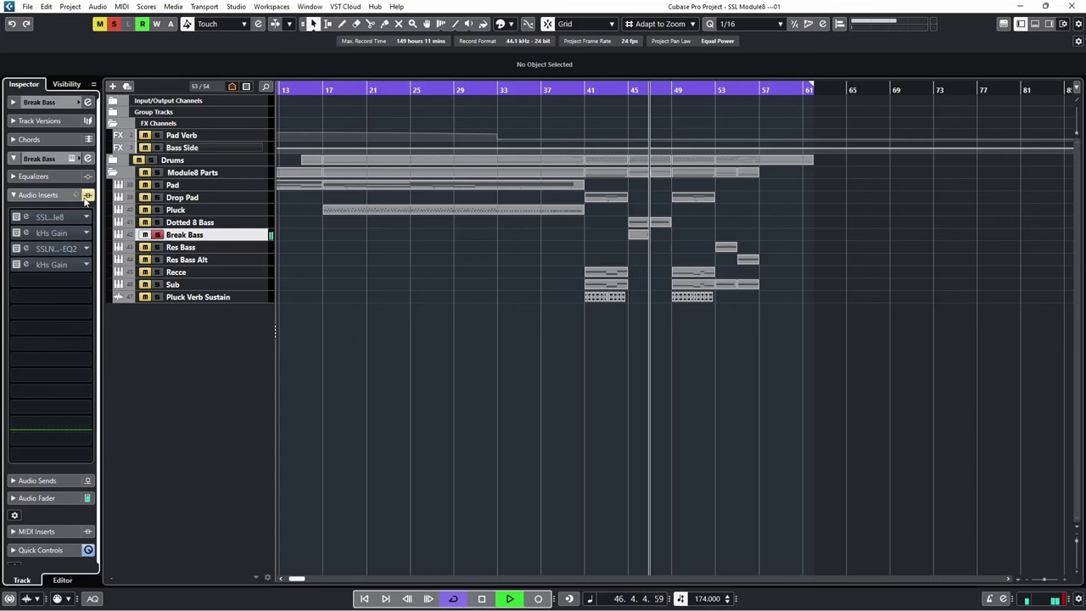
key("space")
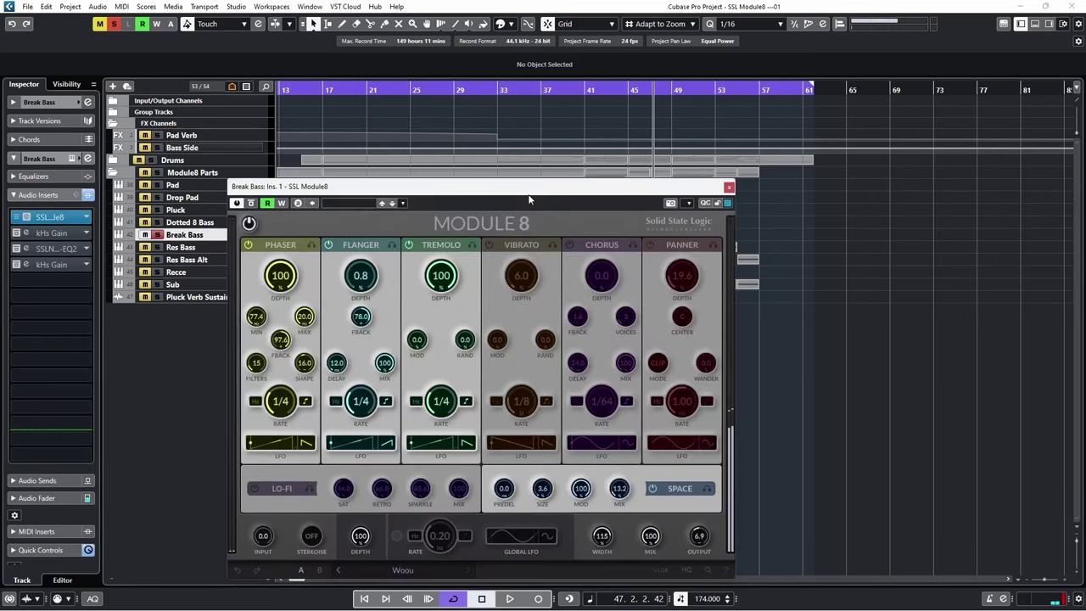
Turn off Flanger, Tremolo and Space in the Break Bass's Module8 so that only the Phaser remains active
left_click(350, 209)
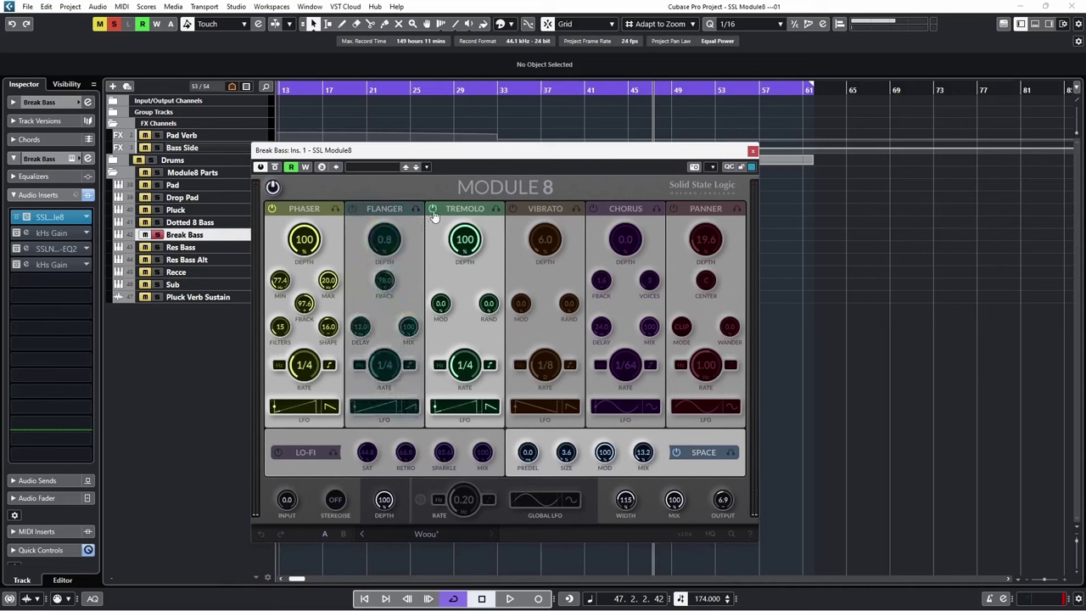
left_click(433, 209)
left_click(677, 452)
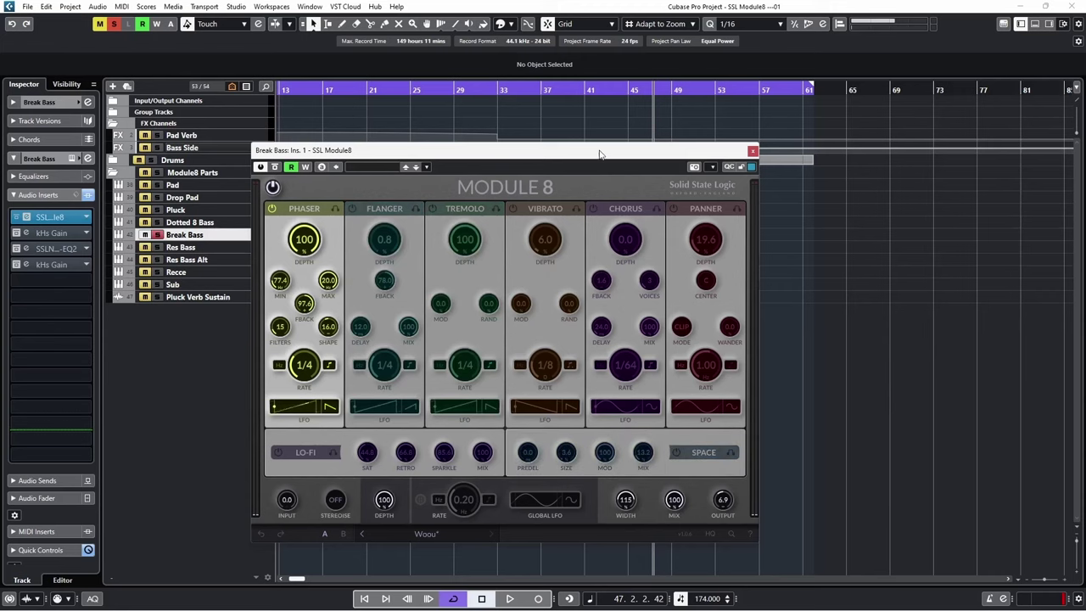
left_click_drag(601, 153, 593, 224)
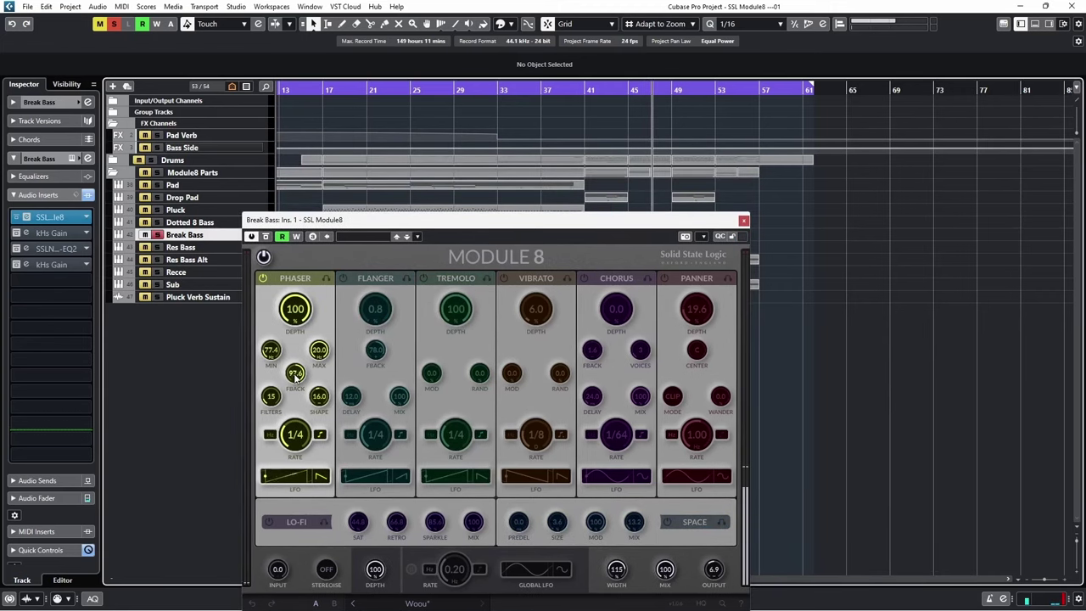
Show the Break Bass track's volume automation lane, moving the Module8 window aside to view it
left_click_drag(415, 221, 905, 221)
left_click(130, 242)
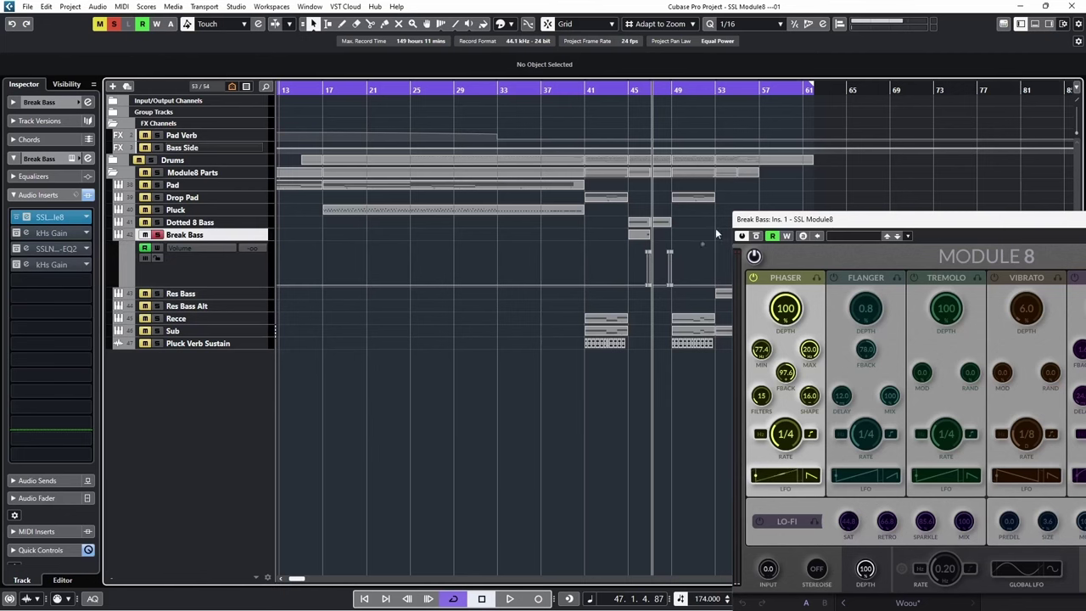
left_click_drag(781, 219, 352, 110)
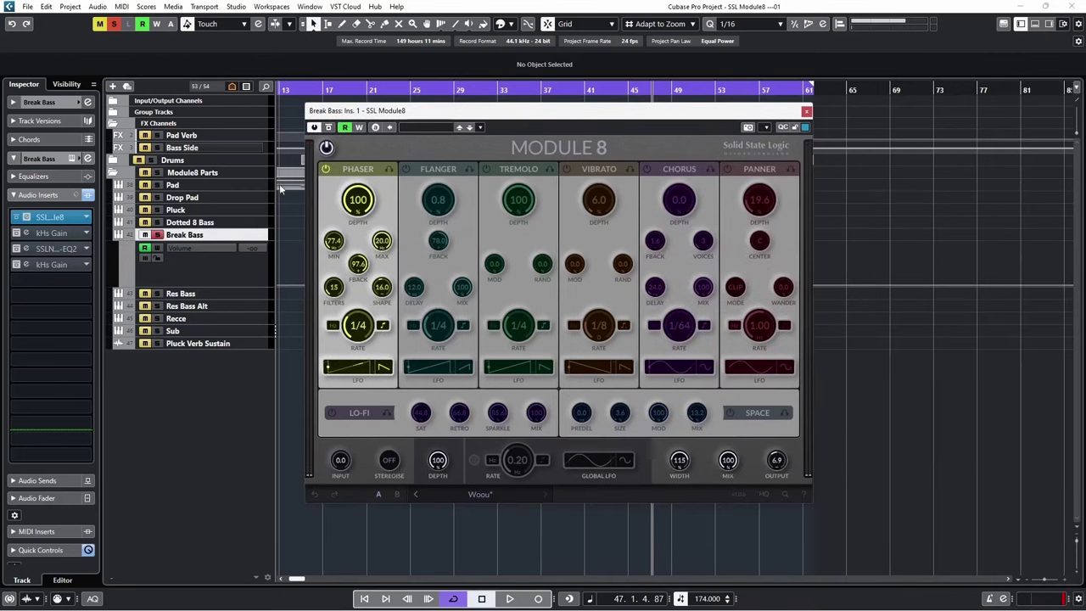
Enable the Flanger and Tremolo modules on the Break Bass and audition the part with them added
left_click(156, 236)
left_click(405, 169)
left_click_drag(507, 120, 506, 218)
key("s")
left_click(486, 265)
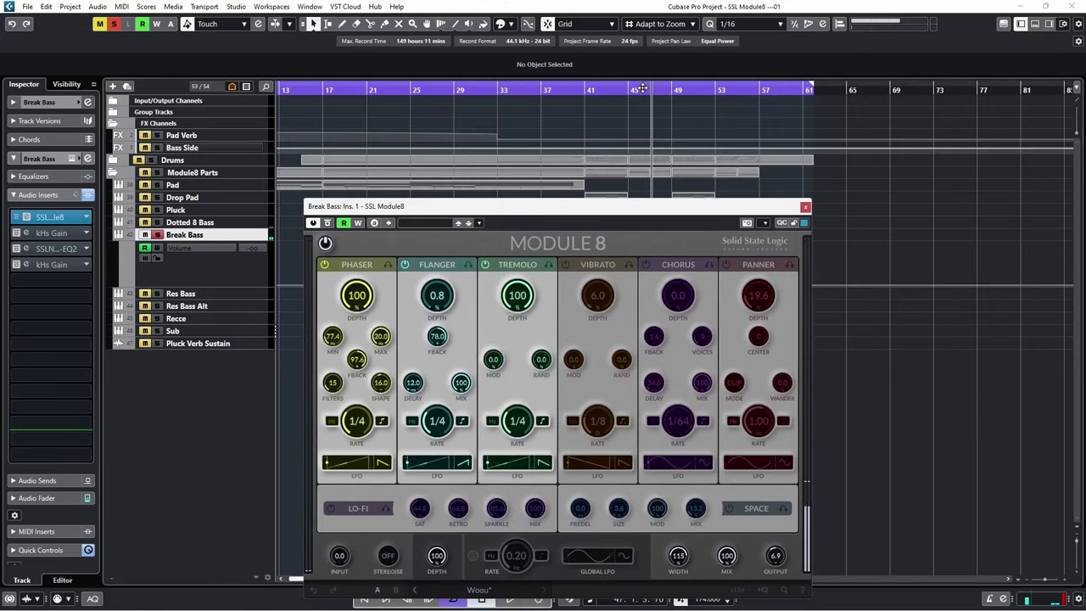
key("space")
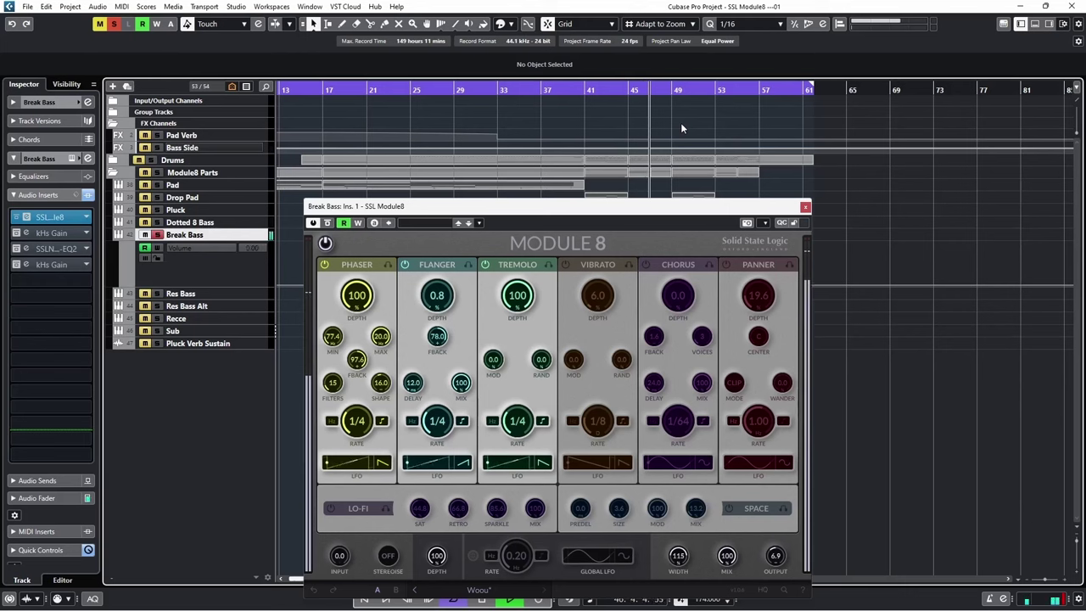
Enable the Space section, play the Break Bass with it and close Module8
left_click(729, 509)
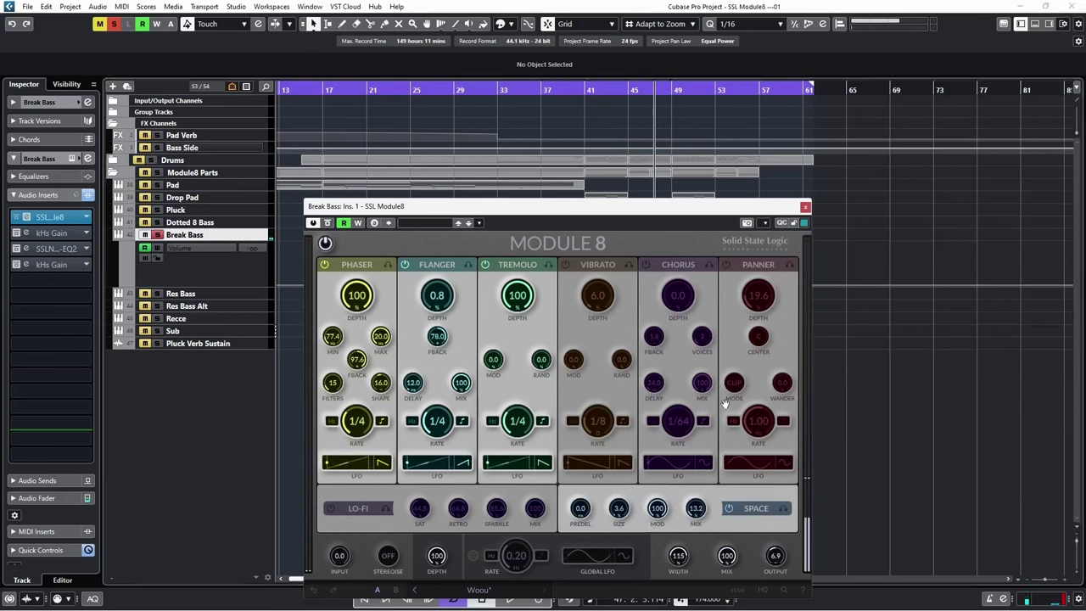
key("space")
left_click(805, 206)
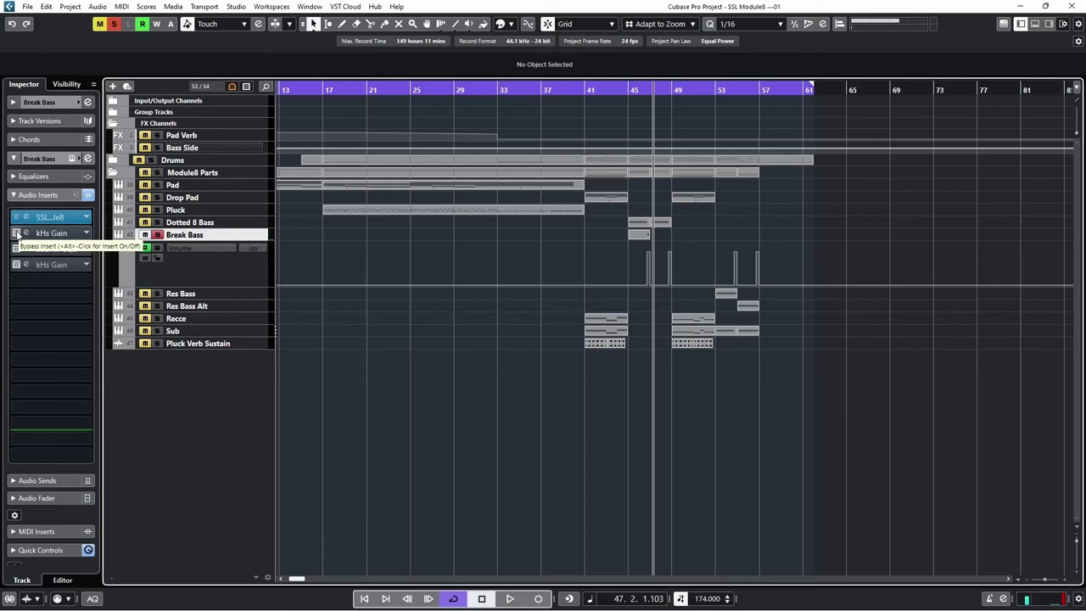
Play the Break Bass with all its inserts active and view the X-EQ 2 curve in slot 3
key("space")
key("space")
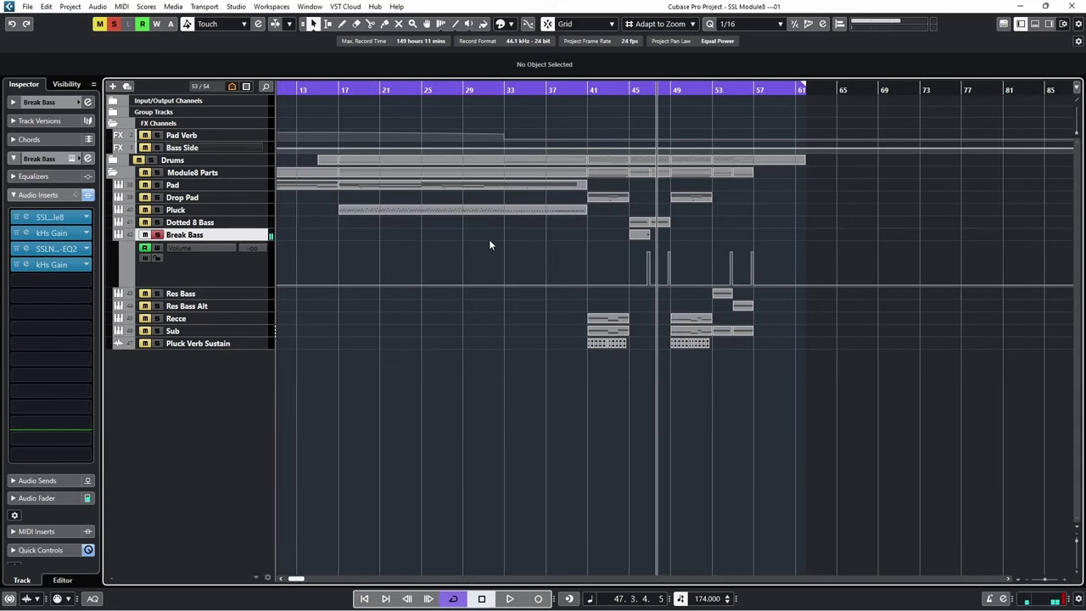
left_click(57, 249)
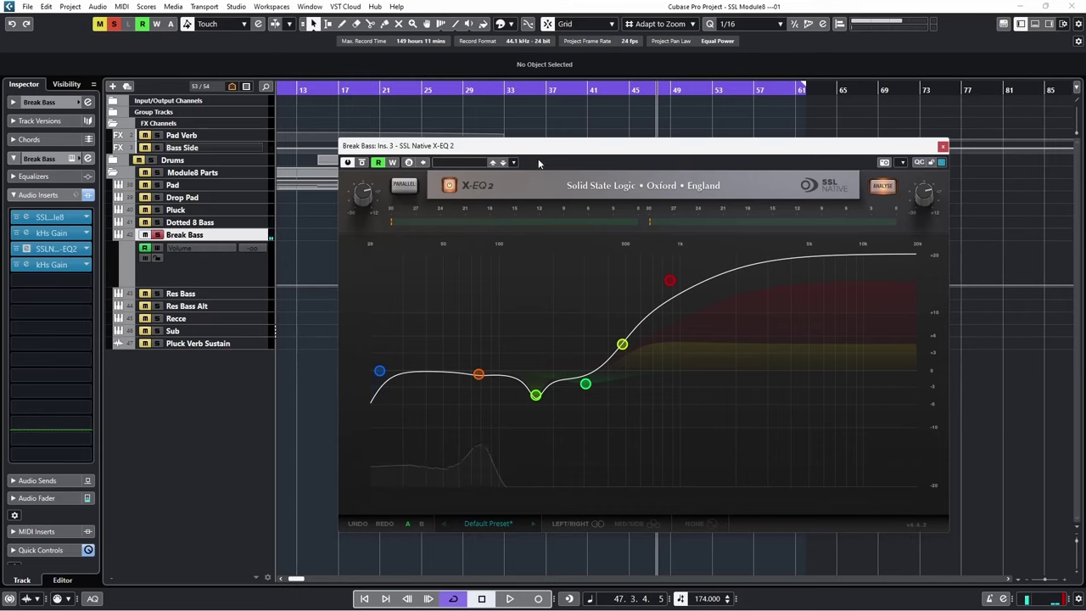
left_click_drag(538, 163, 468, 152)
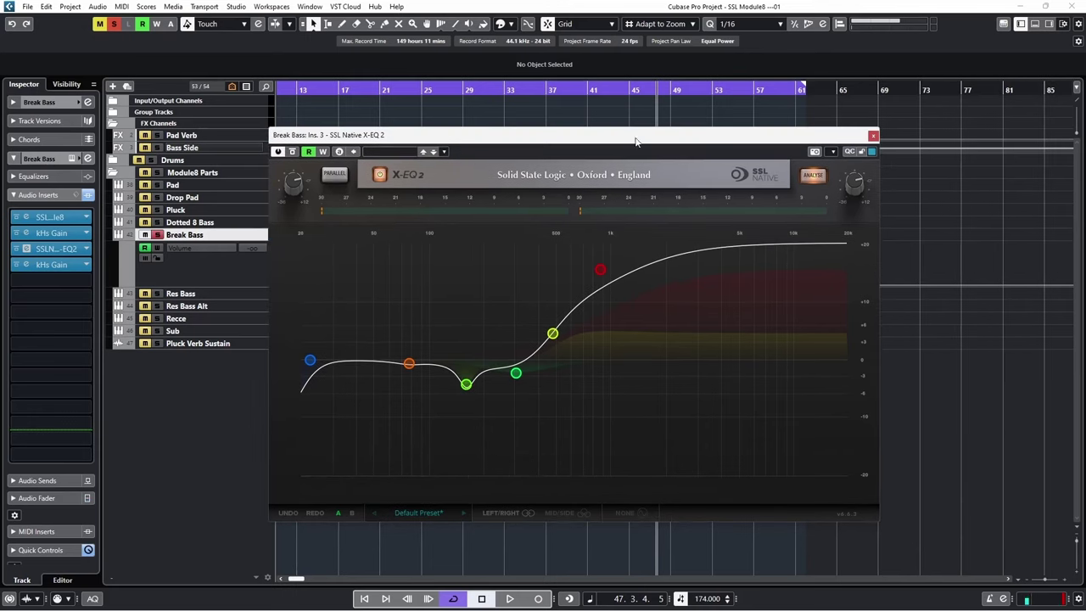
Solo the Res Bass, set the loop around its part at bar 53 and audition it with all inserts bypassed
left_click(157, 296)
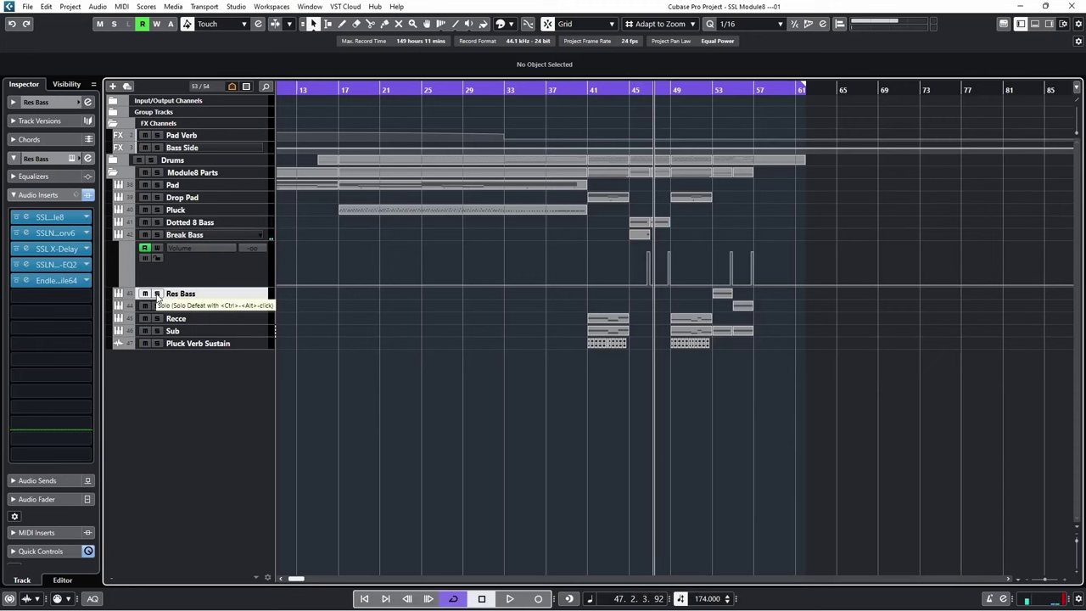
left_click(157, 294)
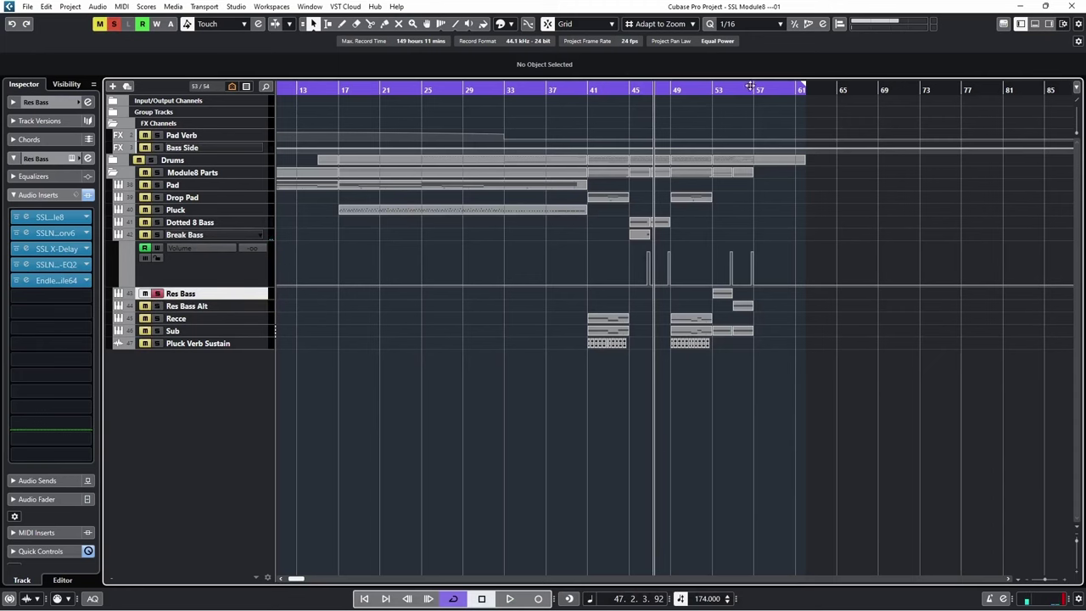
left_click(707, 90)
left_click(87, 196)
key("space")
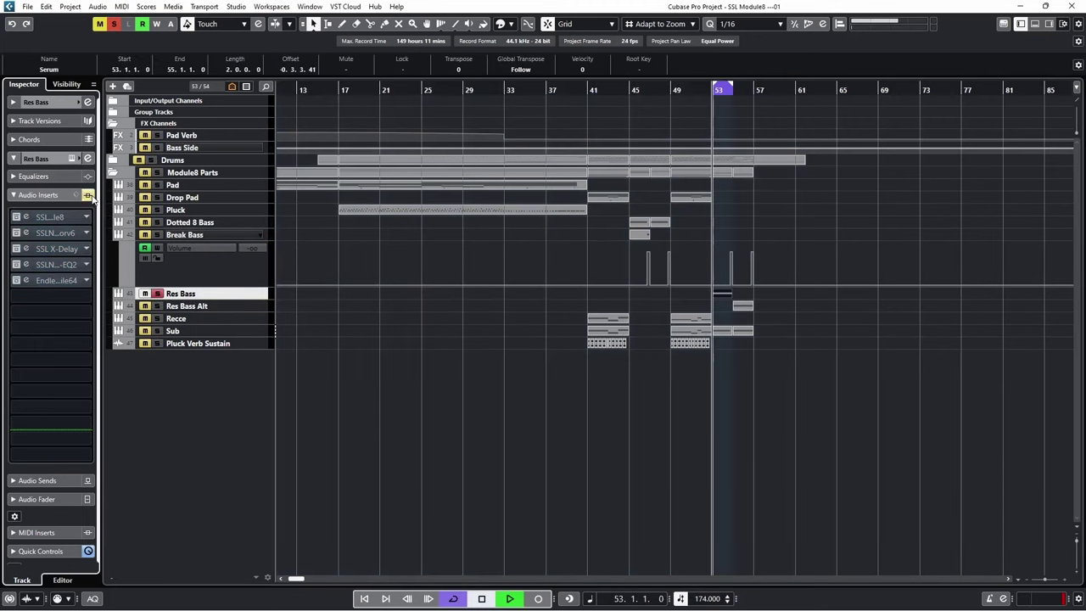
key("space")
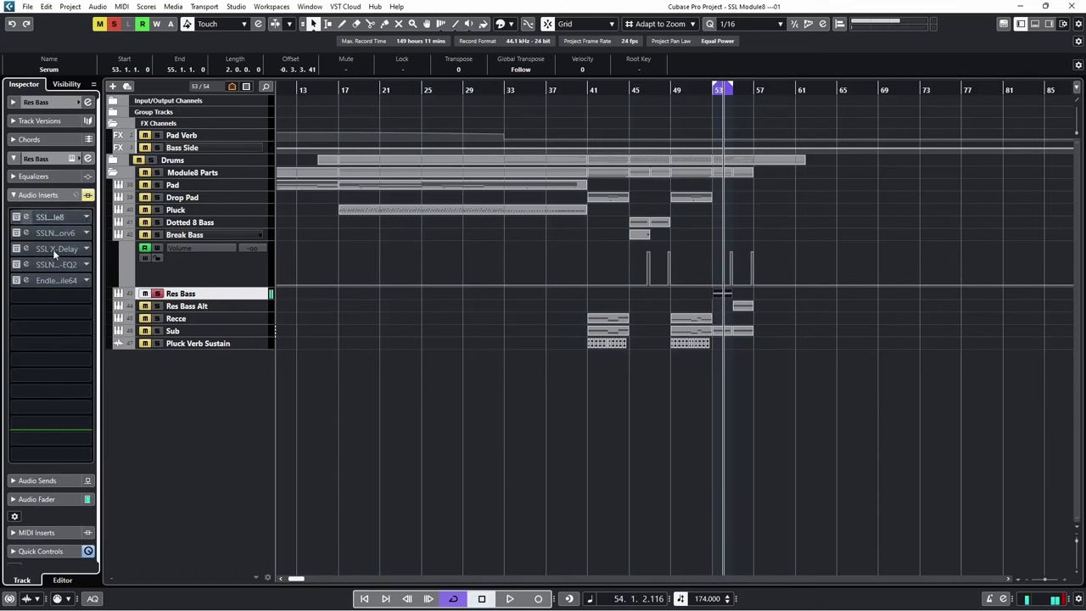
Enable Module8 on the Res Bass, play the part with its settings in view and close the plug-in window
left_click(49, 218)
left_click(16, 218)
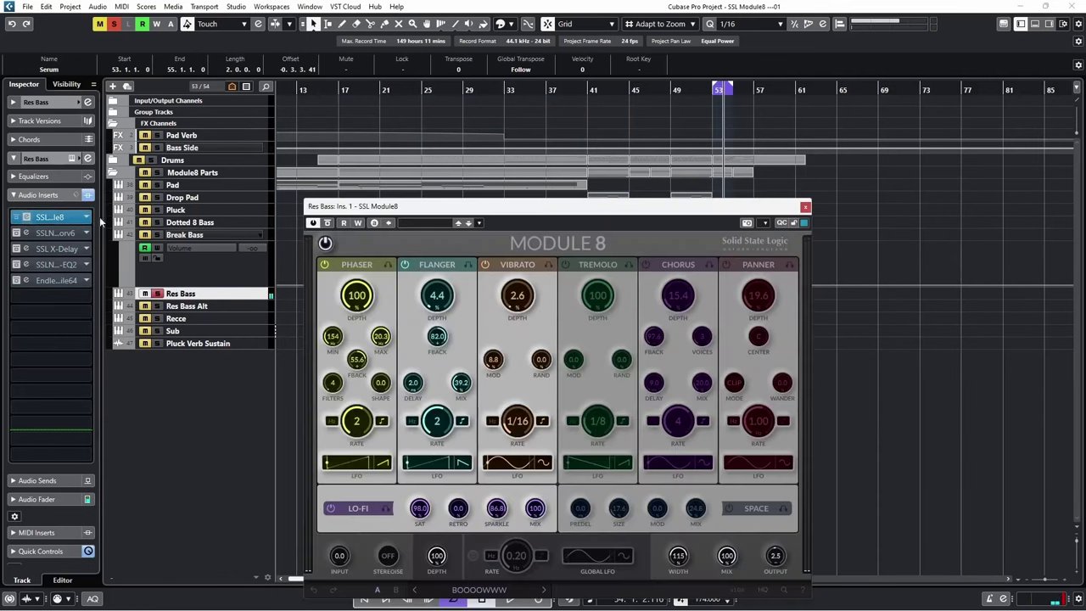
left_click(699, 121)
key("space")
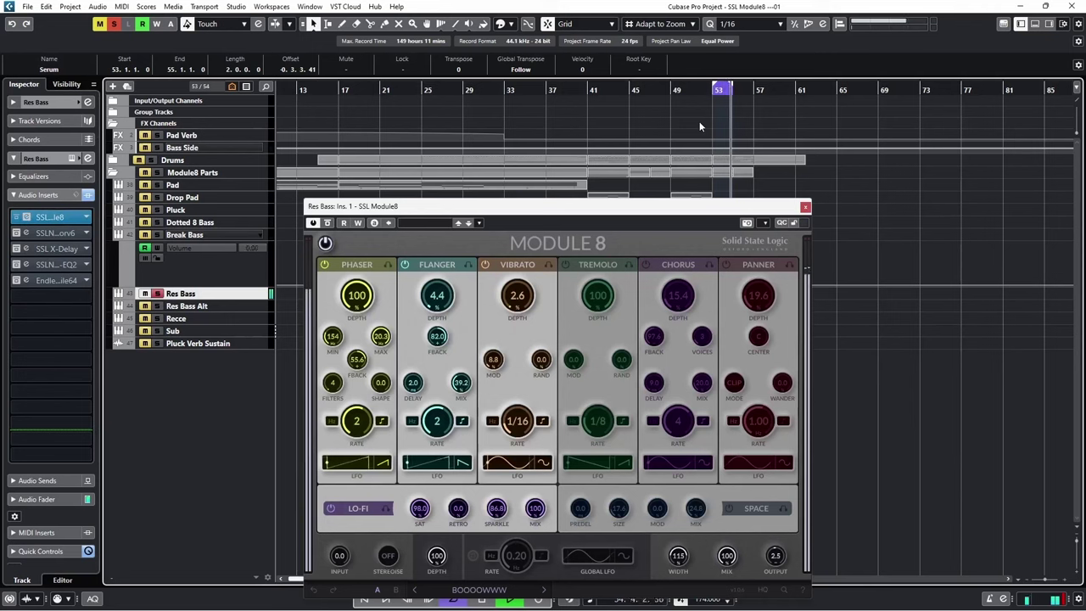
key("space")
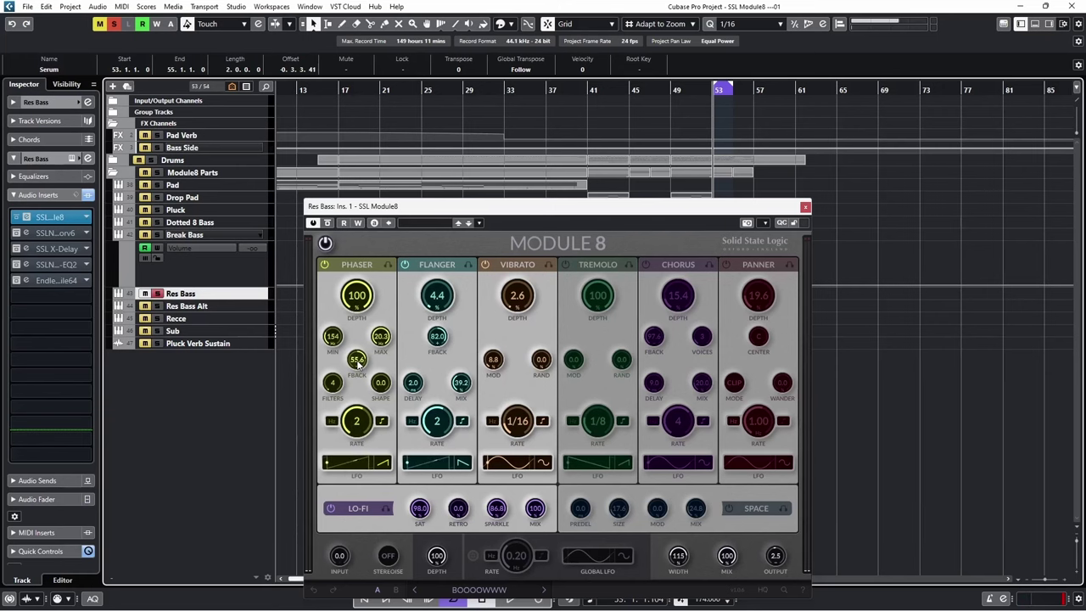
left_click(806, 207)
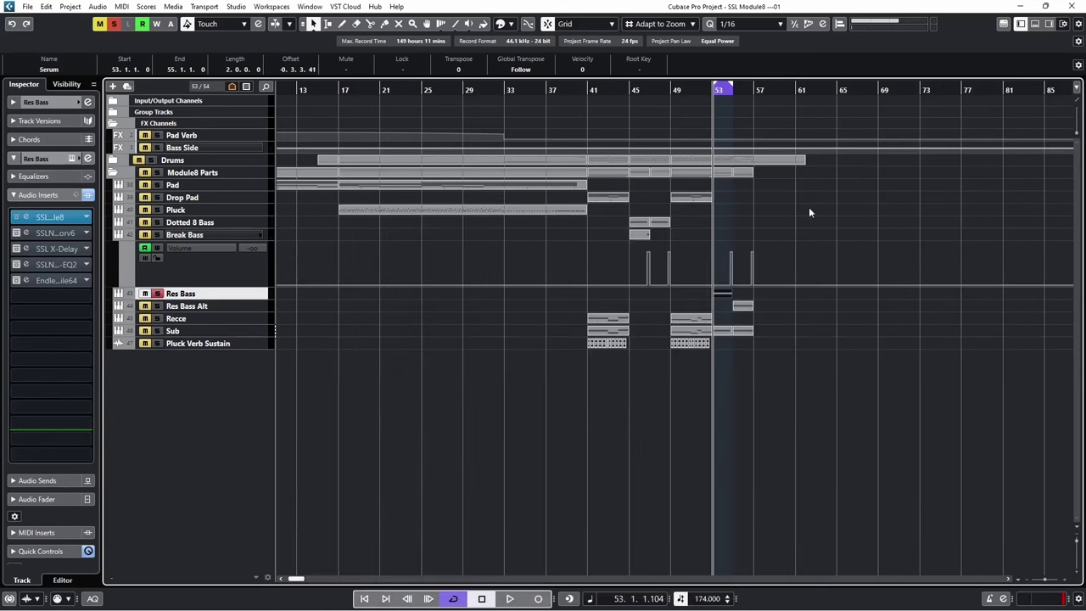
Enable the remaining Res Bass inserts and audition the part with the full chain
left_click(16, 234)
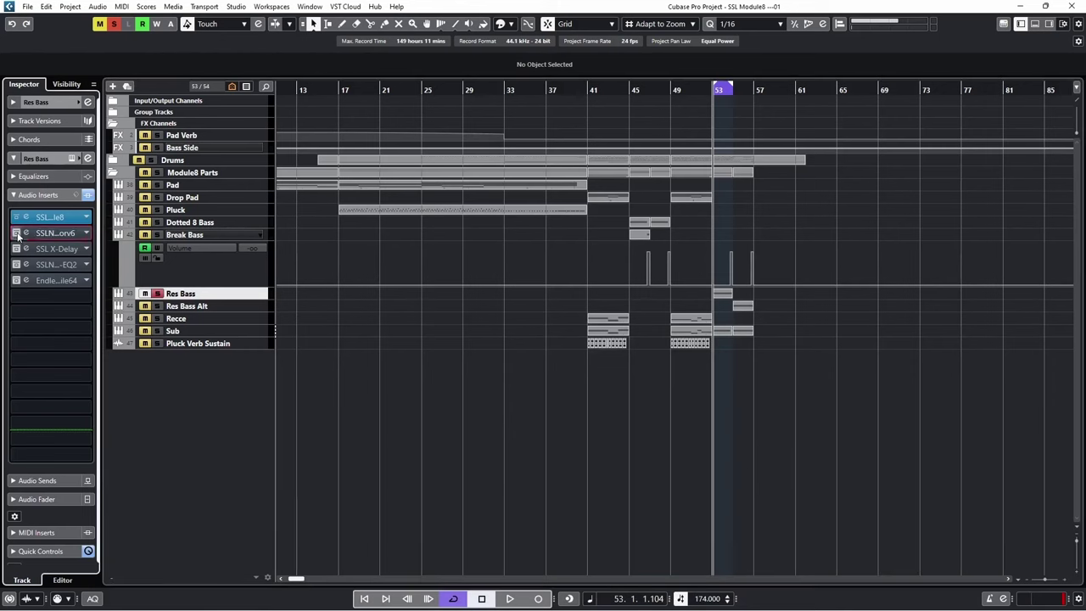
key("space")
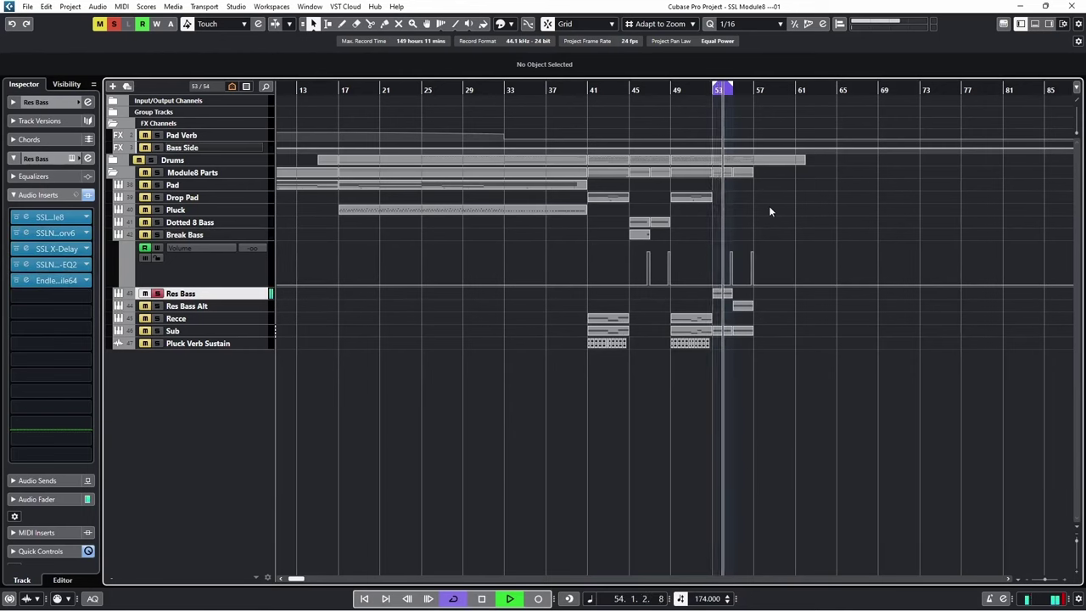
key("space")
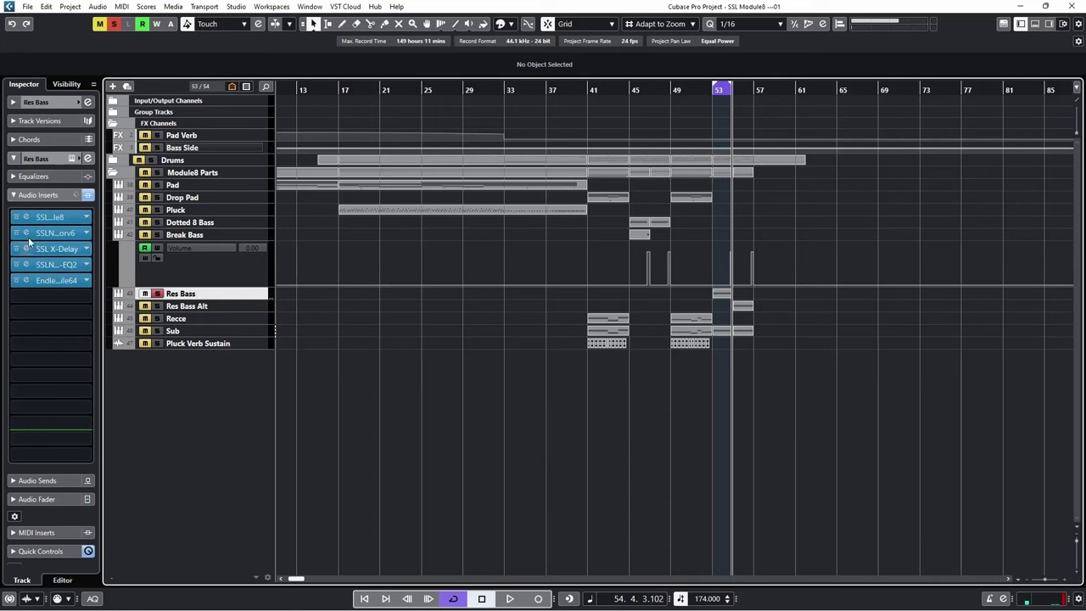
Examine the Res Bass X-Saturator settings in slot 2 and the X-EQ 2 curve in slot 4 during playback, closing both windows
left_click(26, 233)
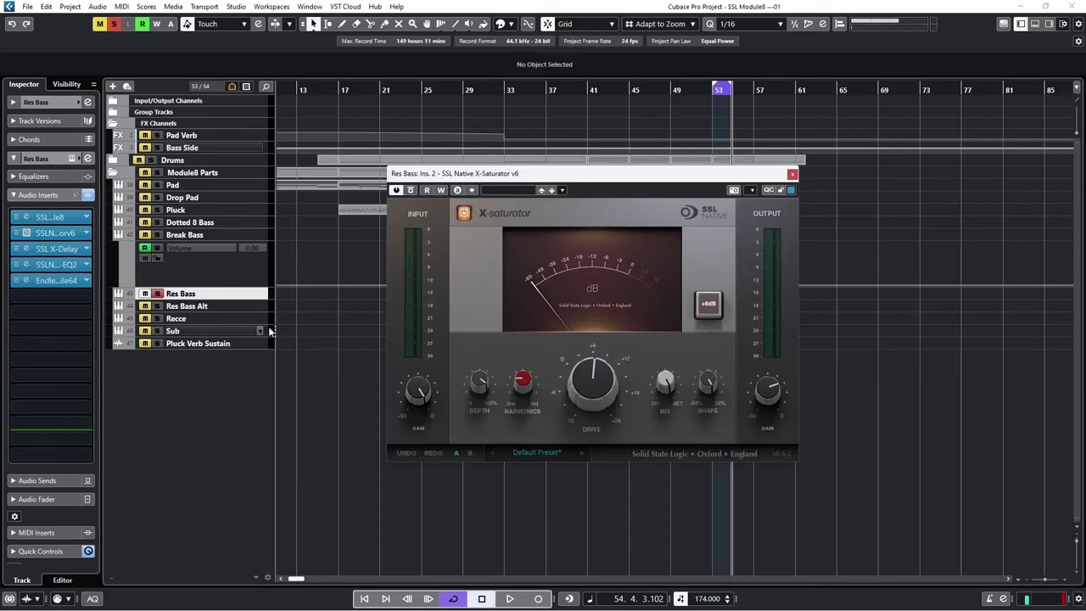
left_click(792, 174)
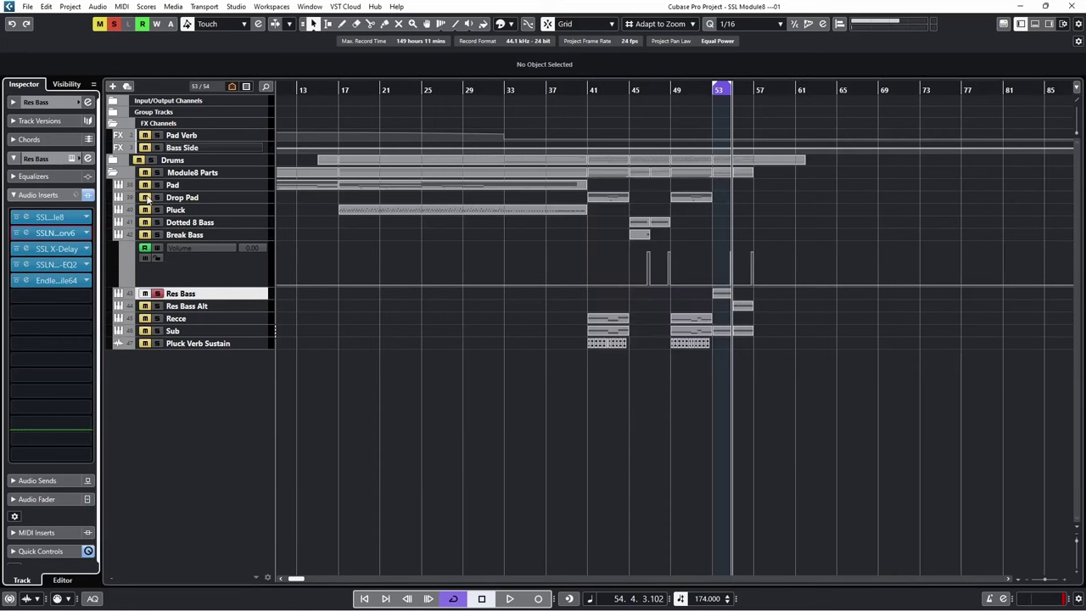
left_click(26, 264)
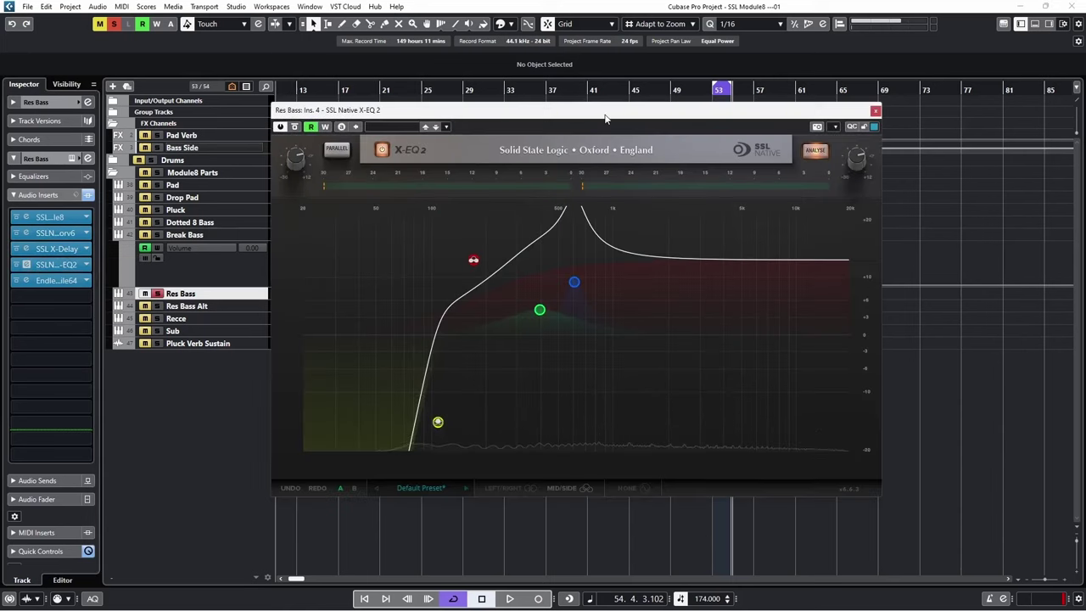
left_click_drag(605, 118, 611, 174)
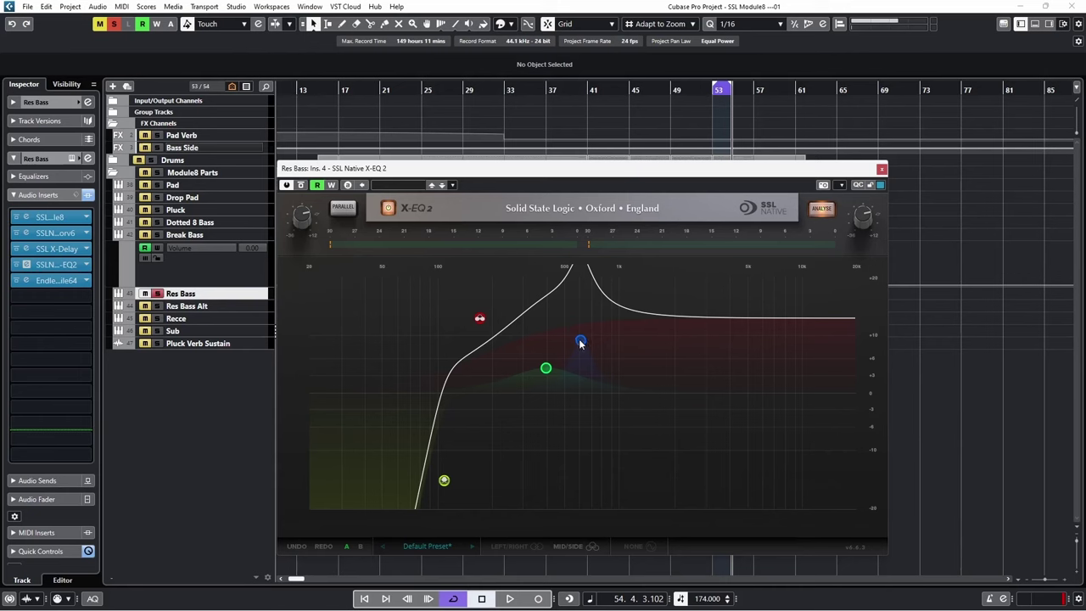
double_click(709, 91)
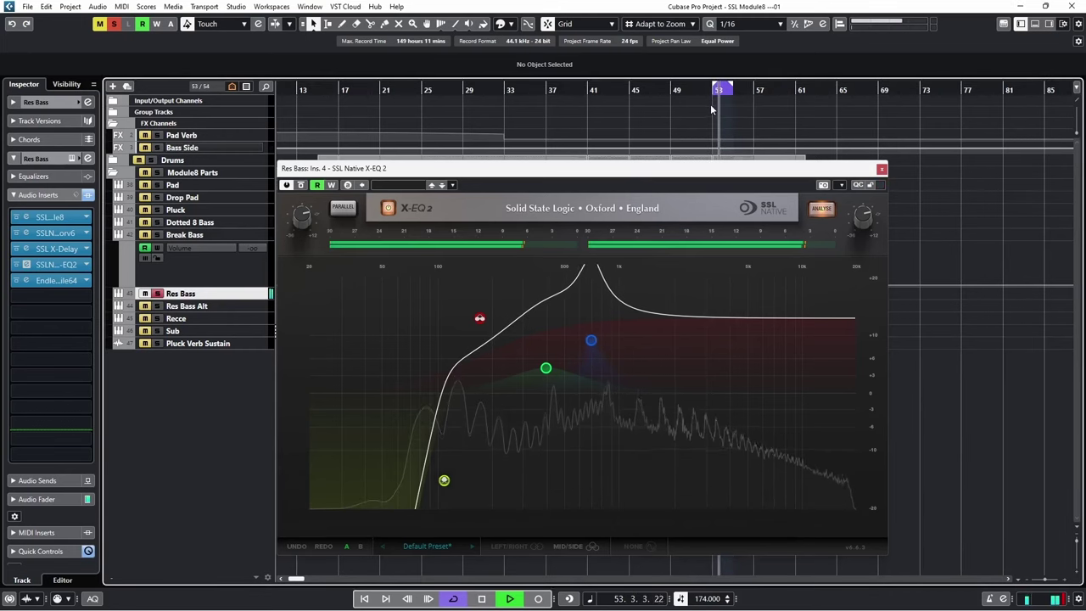
key("space")
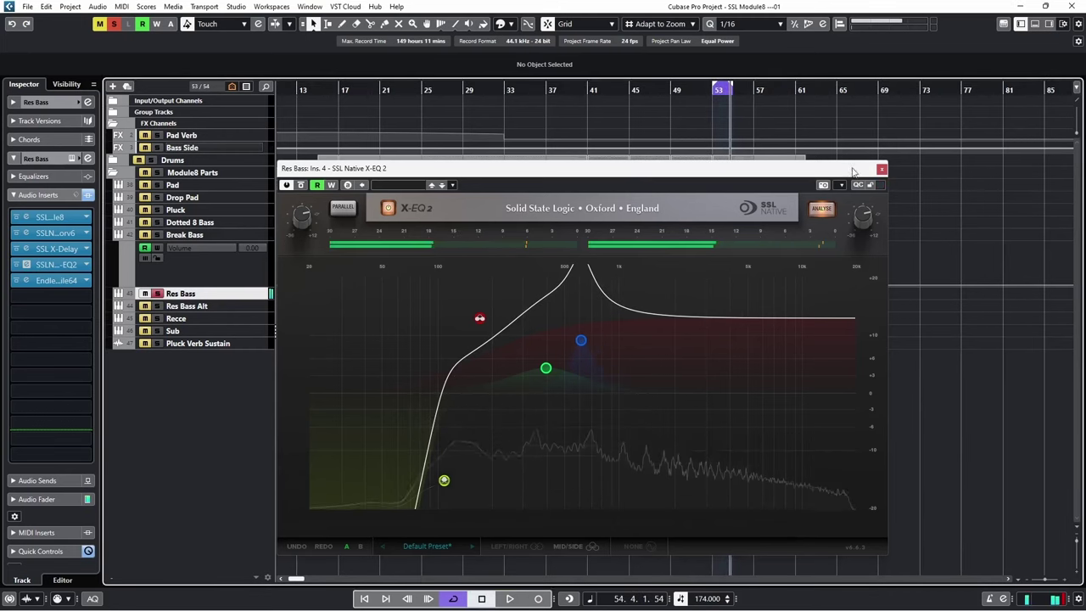
left_click(882, 168)
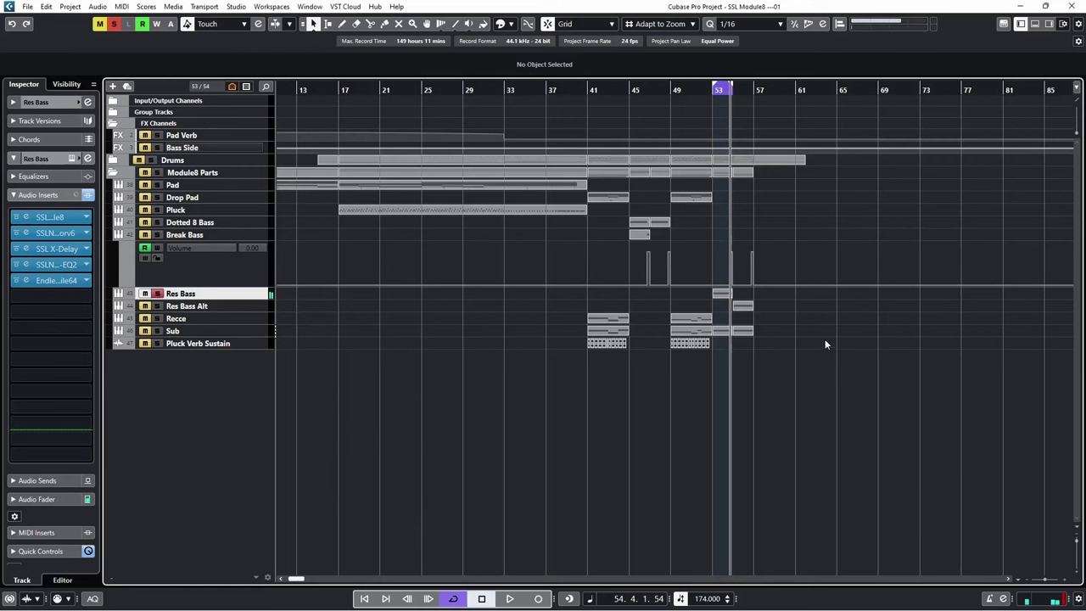
Solo the Res Bass Alt instead of the Res Bass, loop its part and play it with all inserts bypassed
left_click(157, 293)
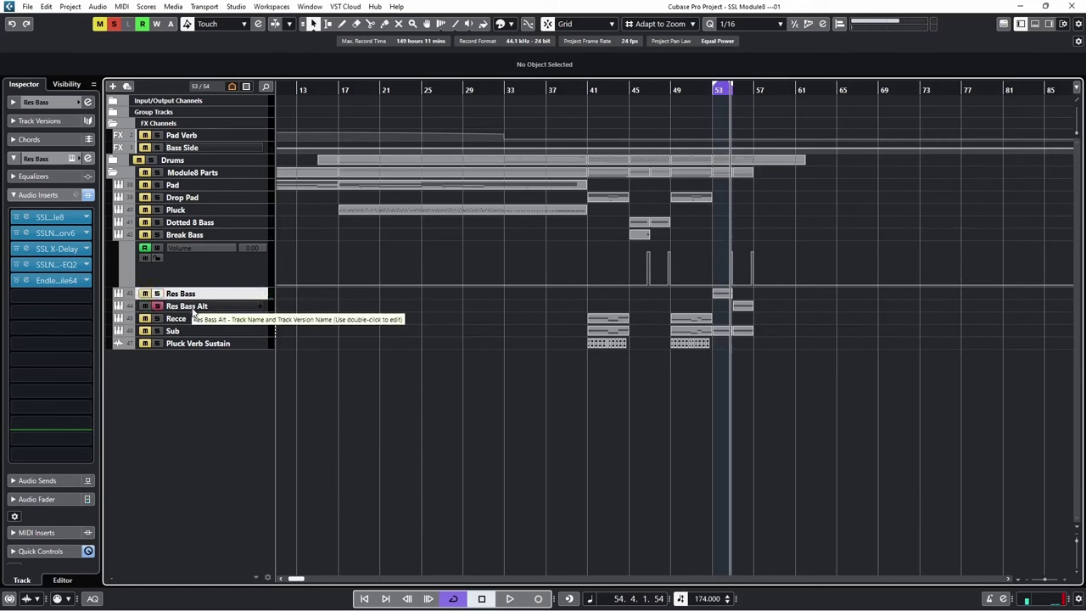
left_click(157, 306)
left_click(743, 307)
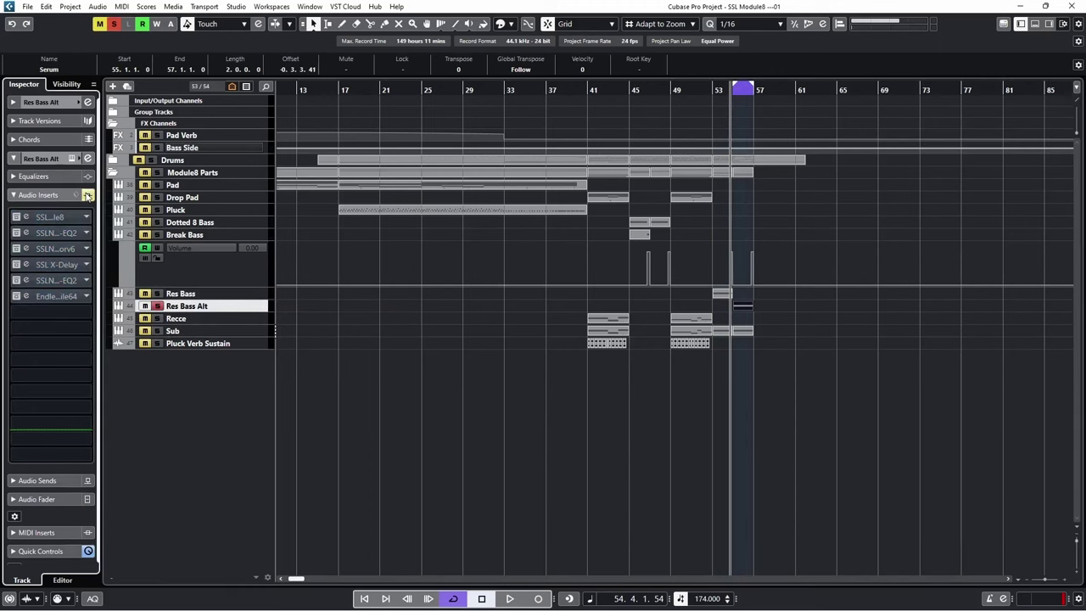
key("space")
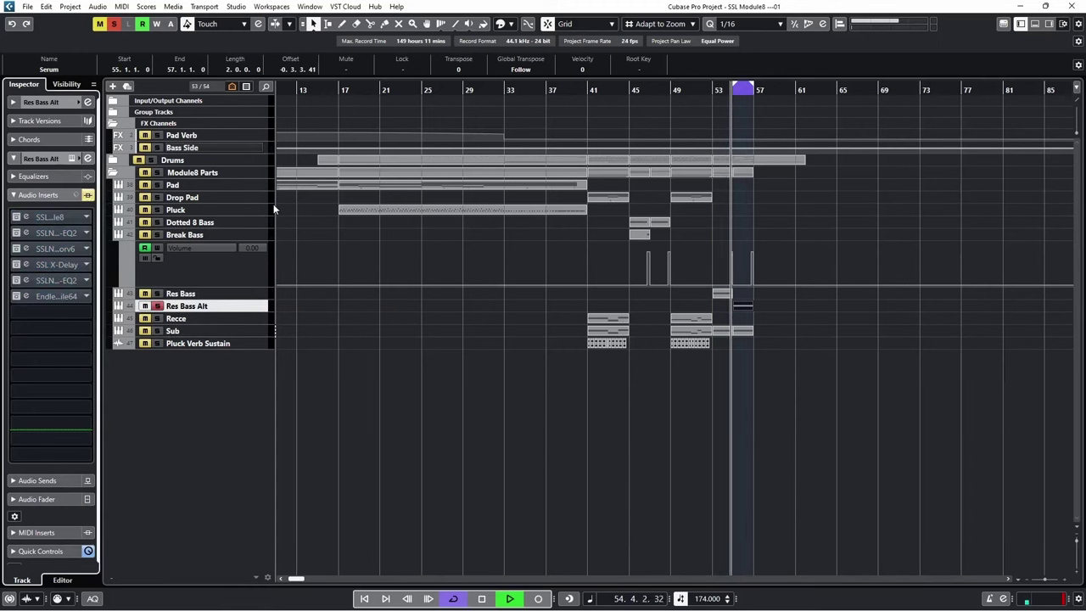
Enable Module8 on the Res Bass Alt and view its settings, and audition the part with the remaining inserts enabled too
left_click(25, 216)
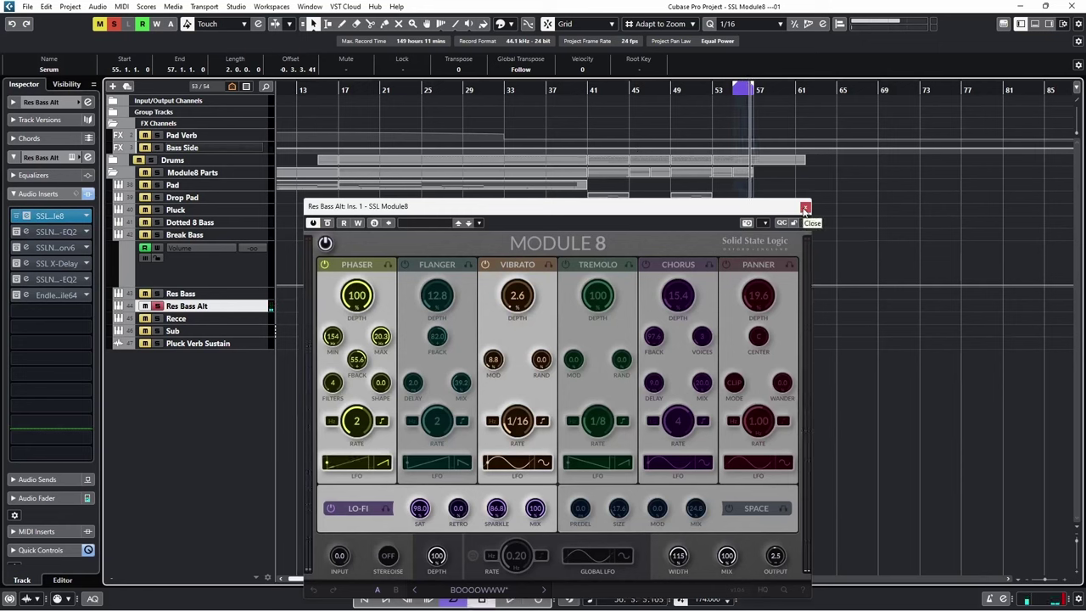
left_click(806, 208)
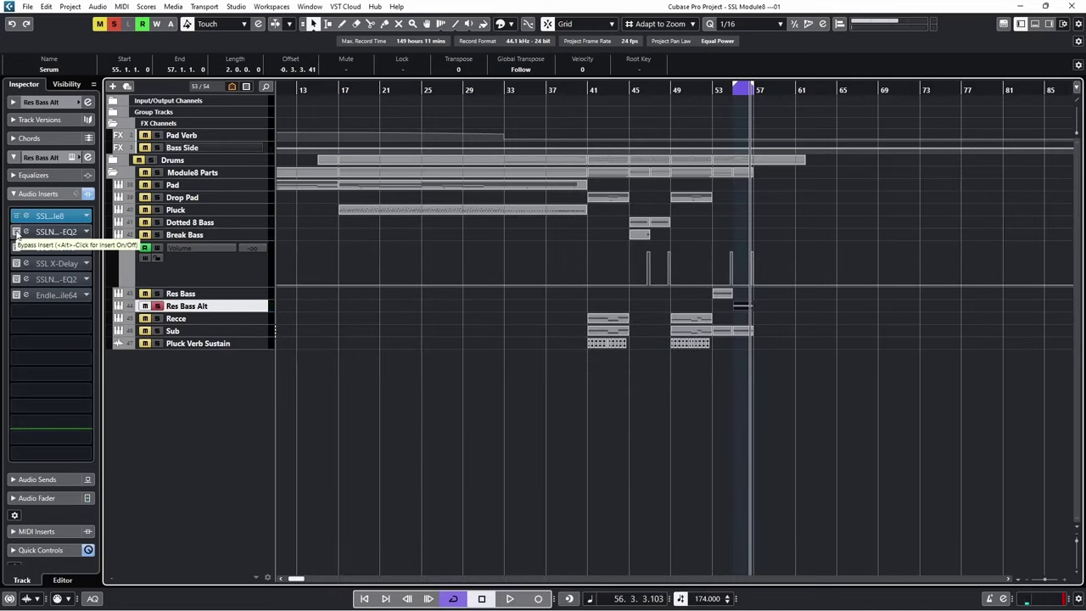
left_click_drag(15, 232, 16, 295)
key("space")
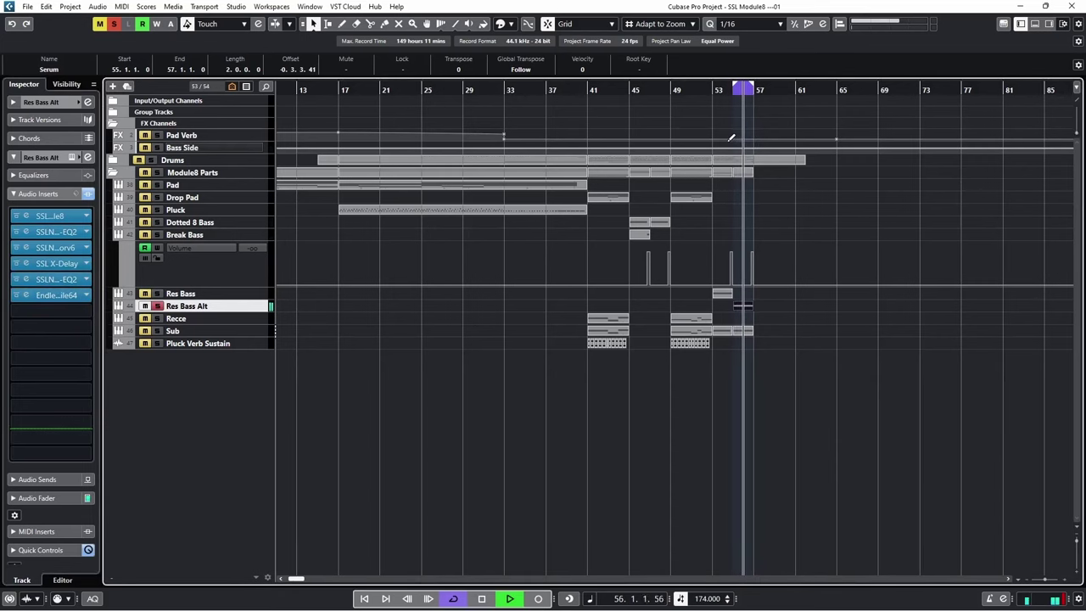
key("space")
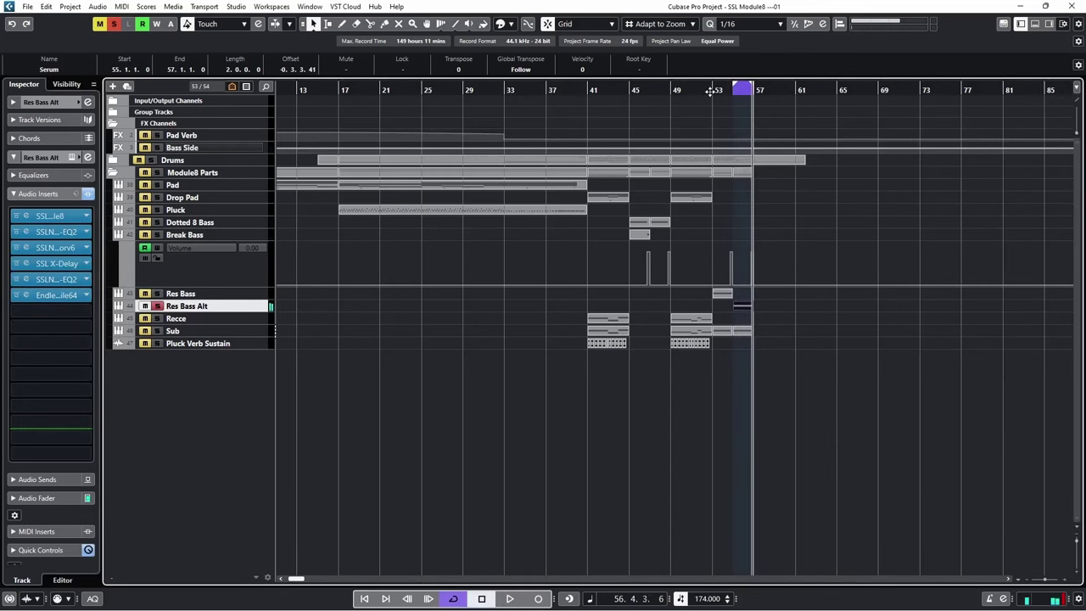
Clear the solo, move the playhead to bar 47 and check the inserts on the Recce, Sub and Pluck Verb Sustain tracks
left_click_drag(711, 92, 645, 93)
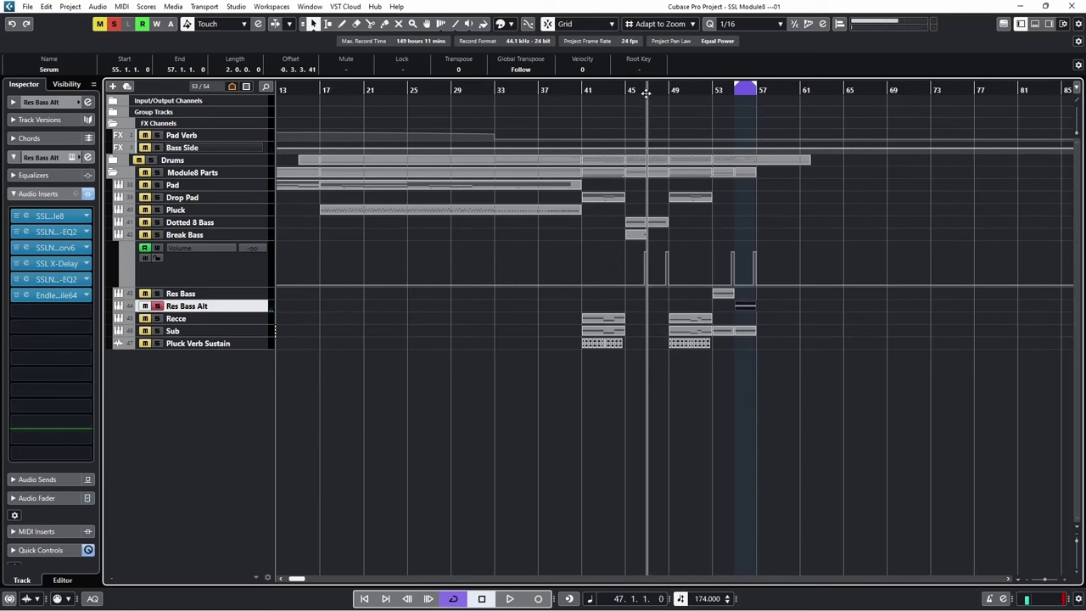
left_click(181, 319)
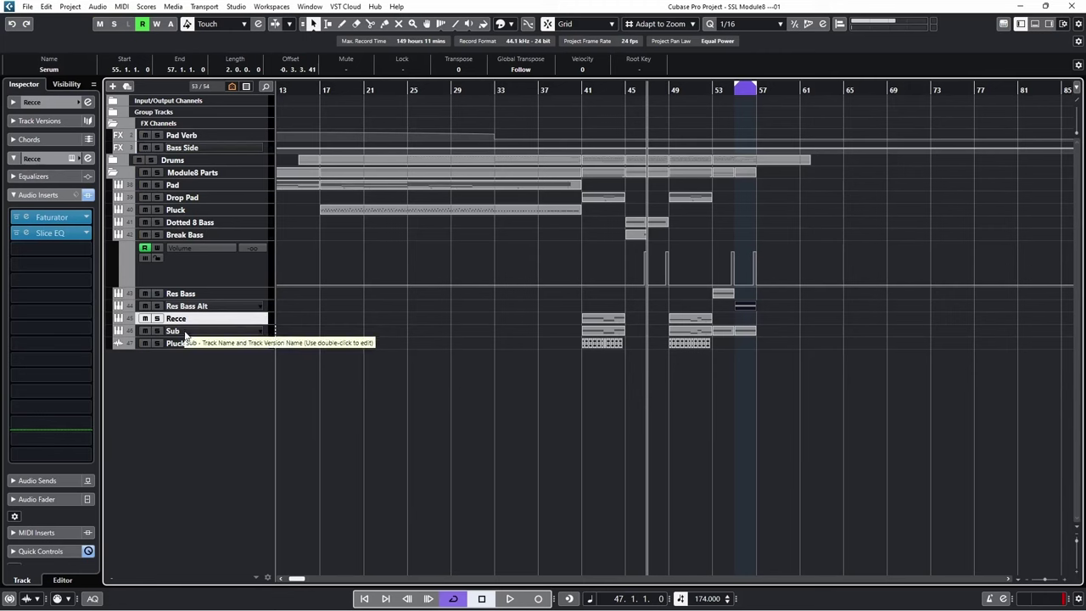
left_click(186, 332)
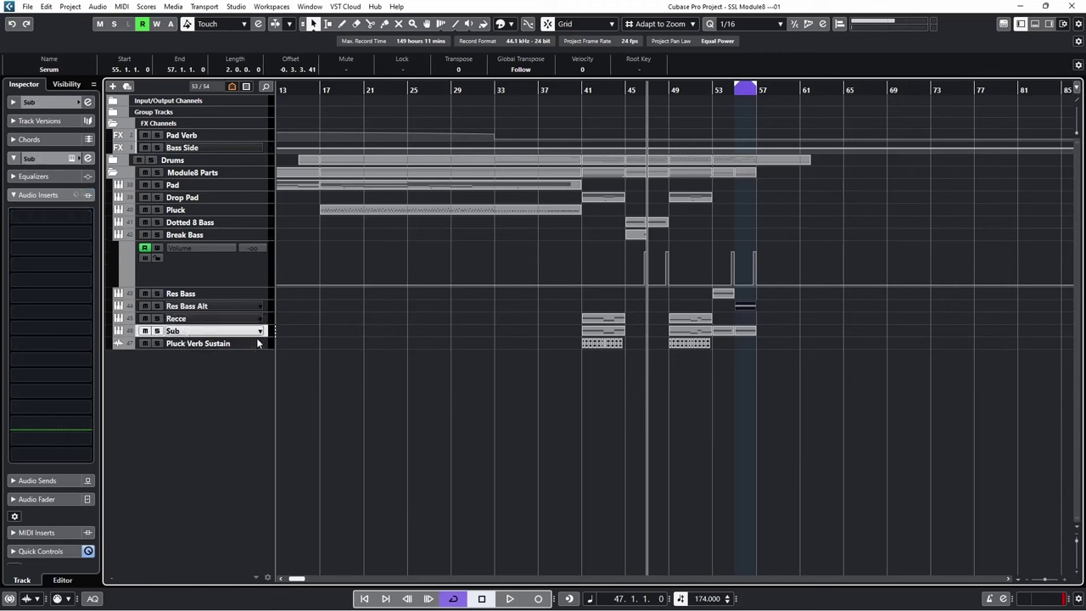
left_click(316, 340)
left_click(209, 343)
Solo the Pad and Pluck and play them from bar 17 with all of the Pad's inserts bypassed
left_click_drag(484, 90, 325, 98)
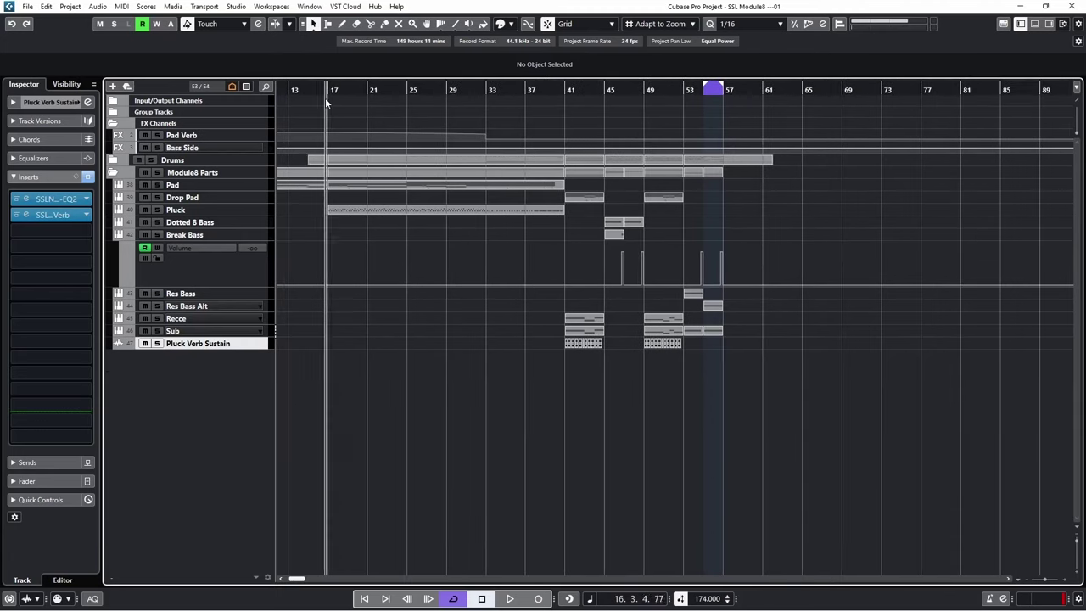
left_click(181, 184)
left_click(187, 211)
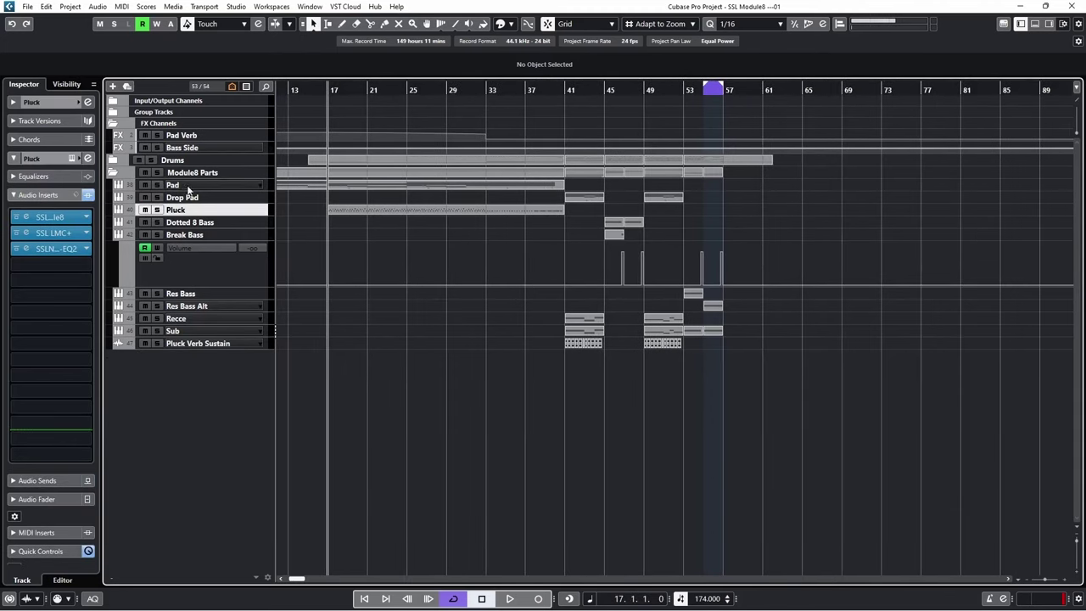
left_click(188, 188)
left_click(157, 185)
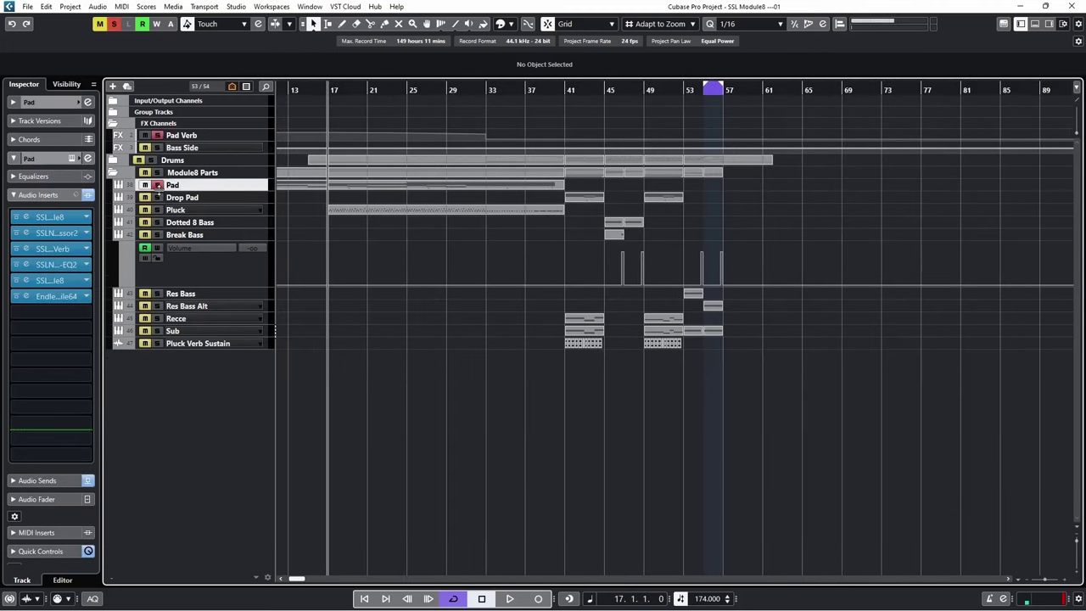
left_click(87, 195)
key("space")
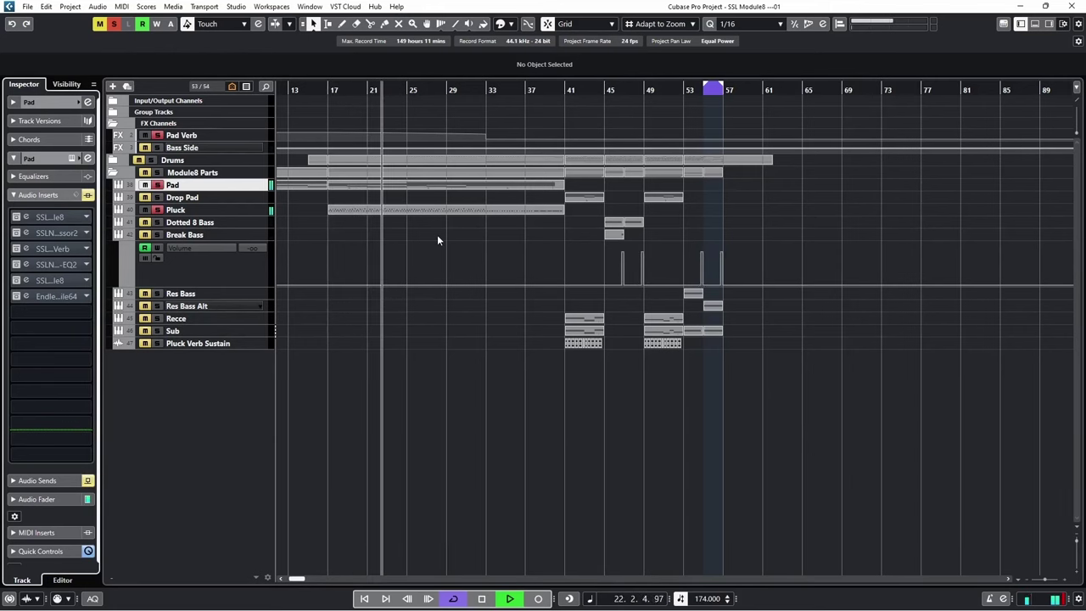
key("space")
Enable the first Module8 on the Pad, play the Pad alone from bar 17 and view that Module8's settings
left_click(328, 89)
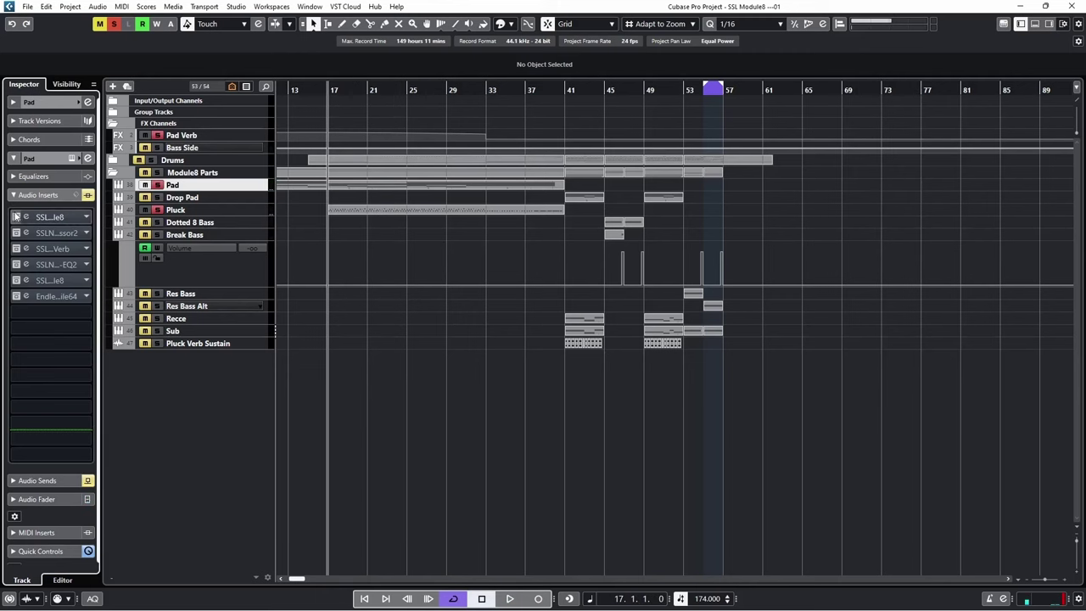
left_click(16, 218)
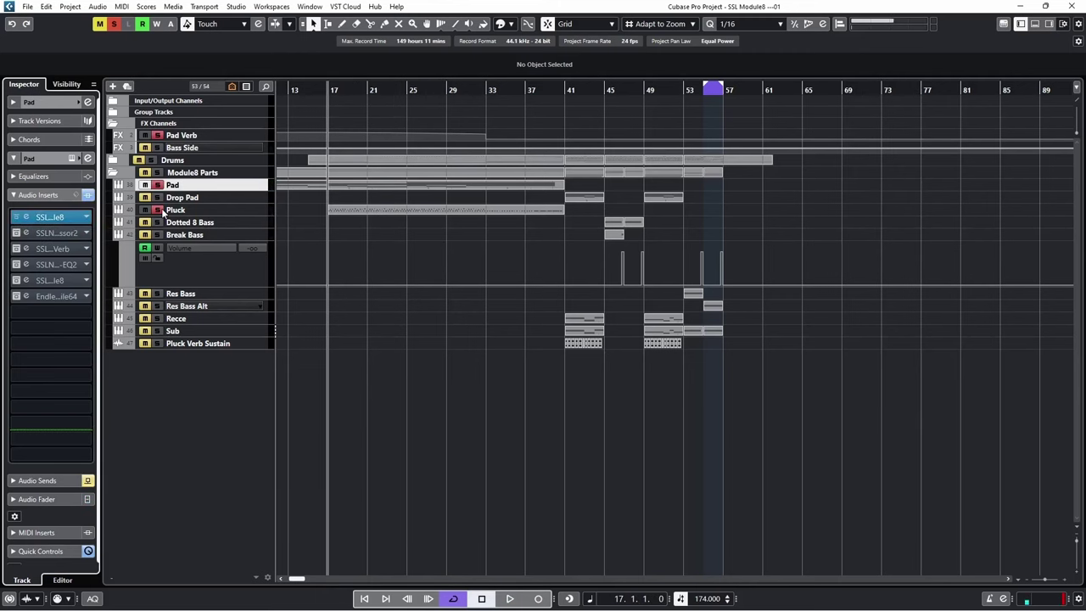
key("space")
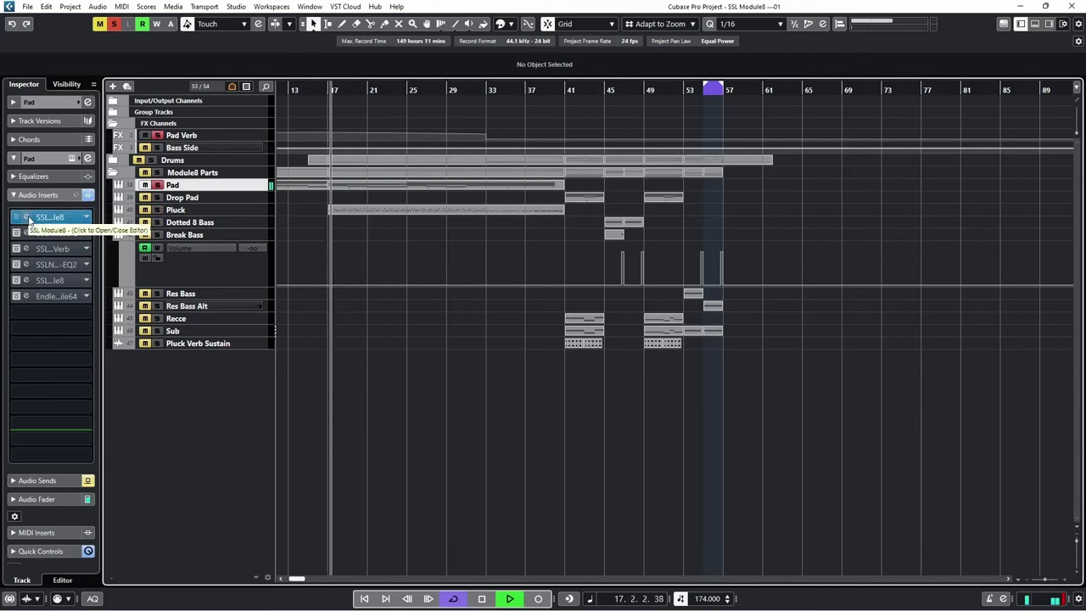
left_click(54, 218)
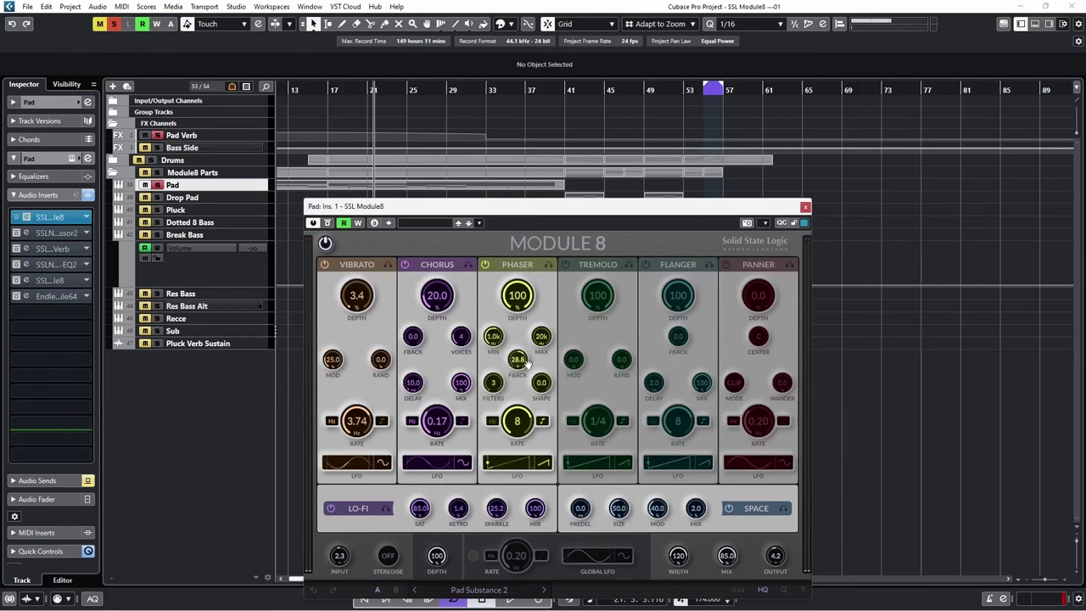
left_click(805, 206)
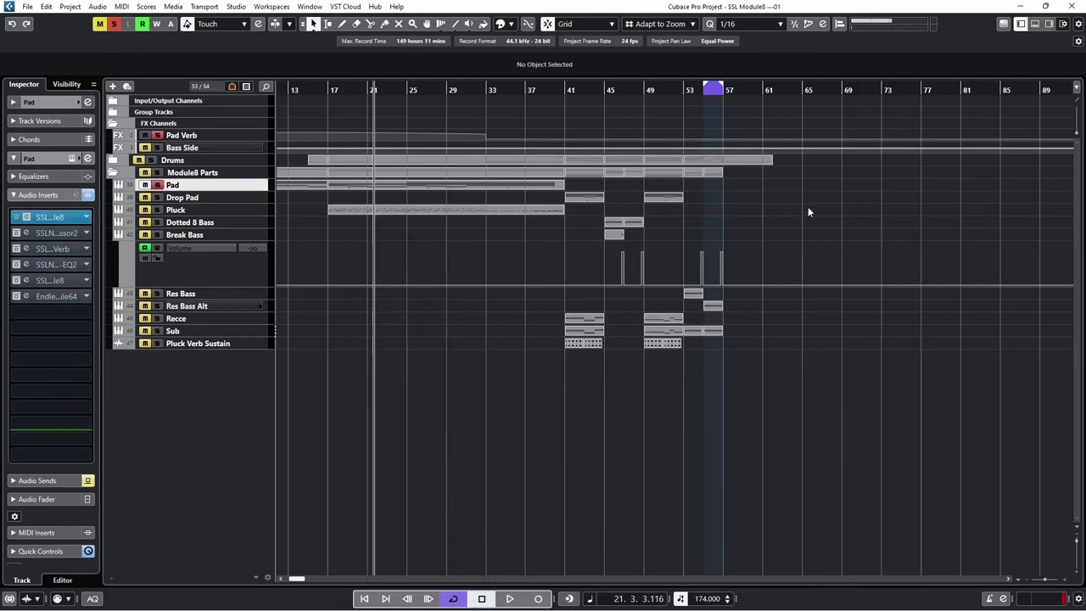
Enable the Pad's remaining inserts and audition the Pad with its Pad Verb from bar 17
left_click_drag(24, 234, 25, 296)
left_click(328, 109)
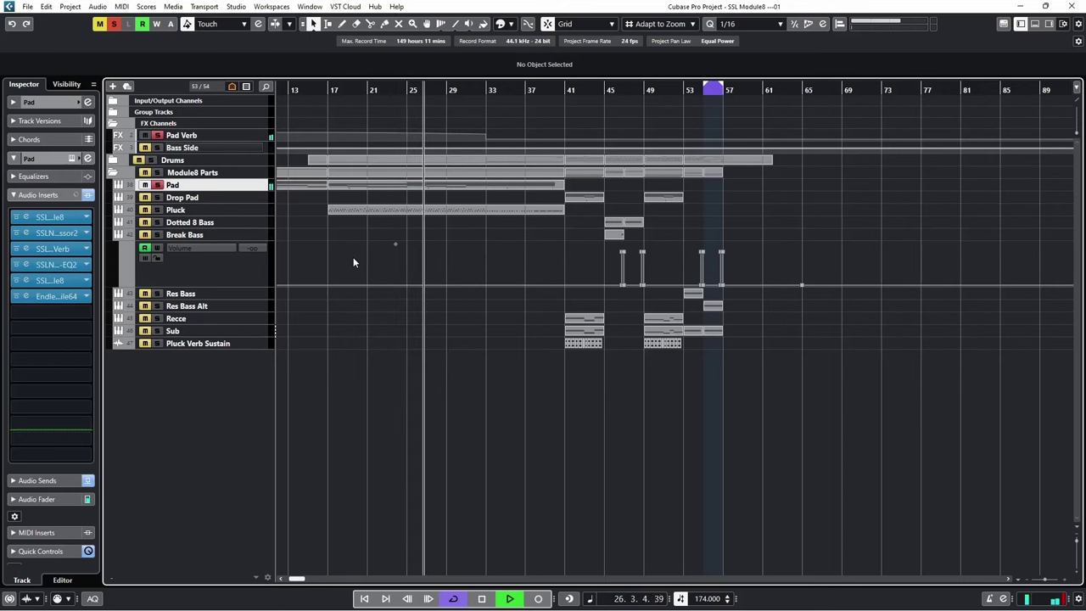
key("space")
View the tremolo settings of the Pad's second Module8, in insert slot 5
left_click(26, 283)
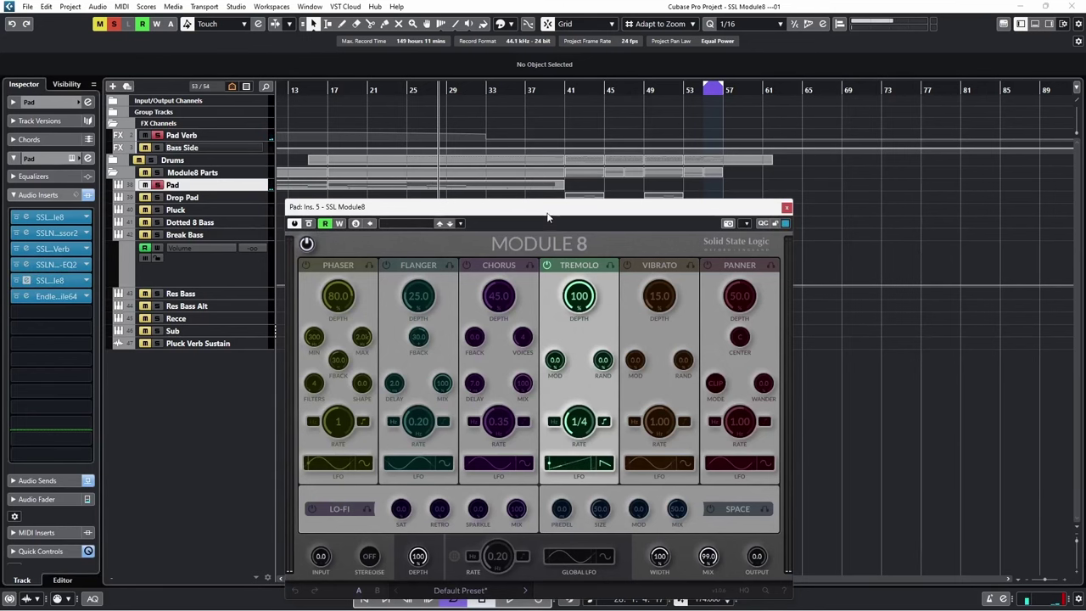
left_click_drag(547, 218, 545, 137)
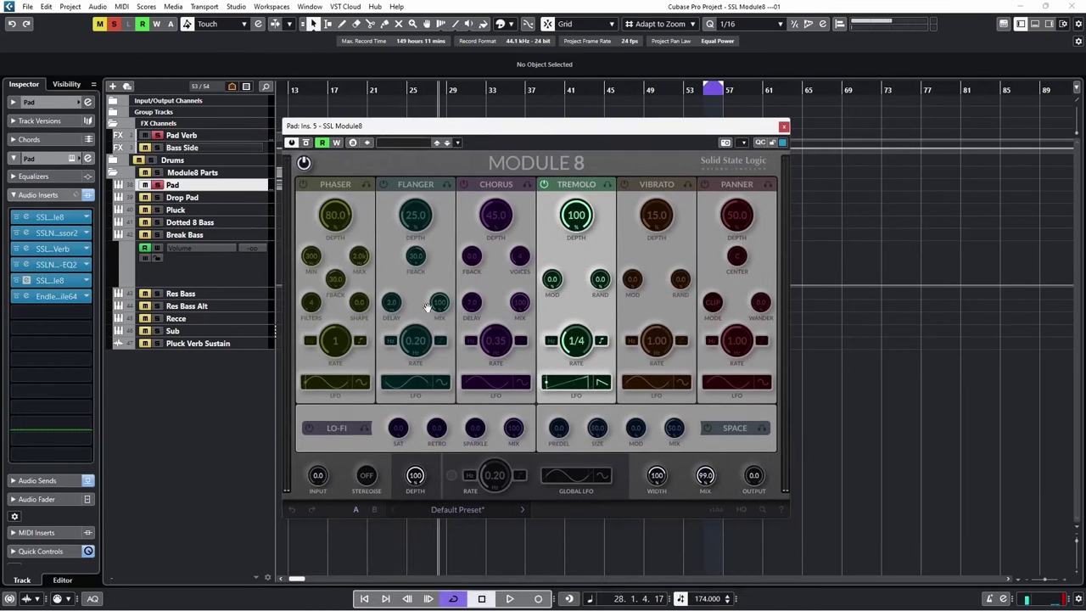
left_click(784, 128)
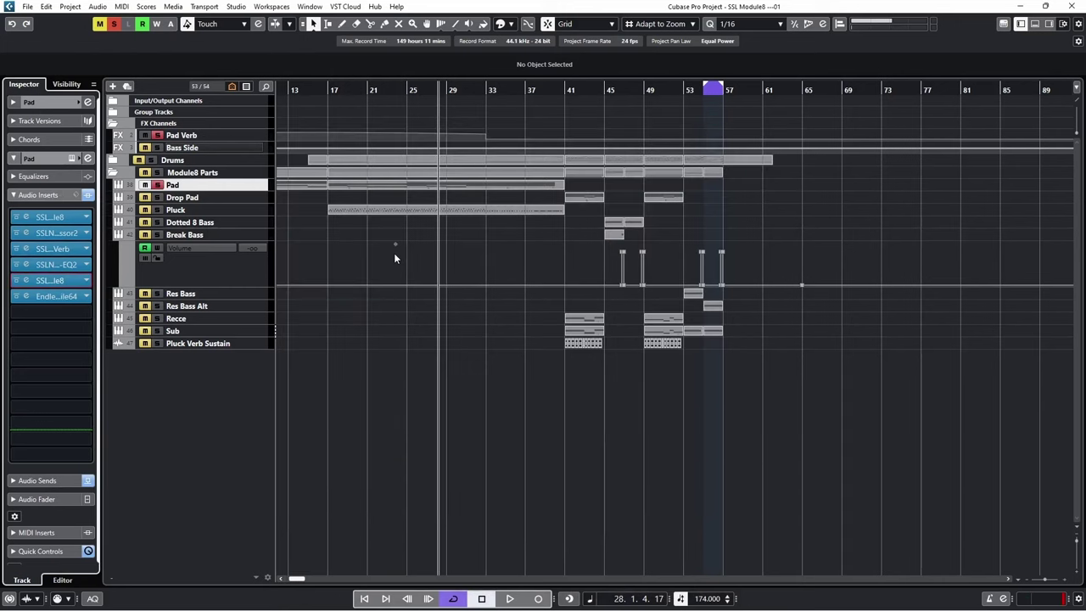
Solo the Pluck, enable its Module8 with the settings in view and play from bar 17
key("Down")
key("Down")
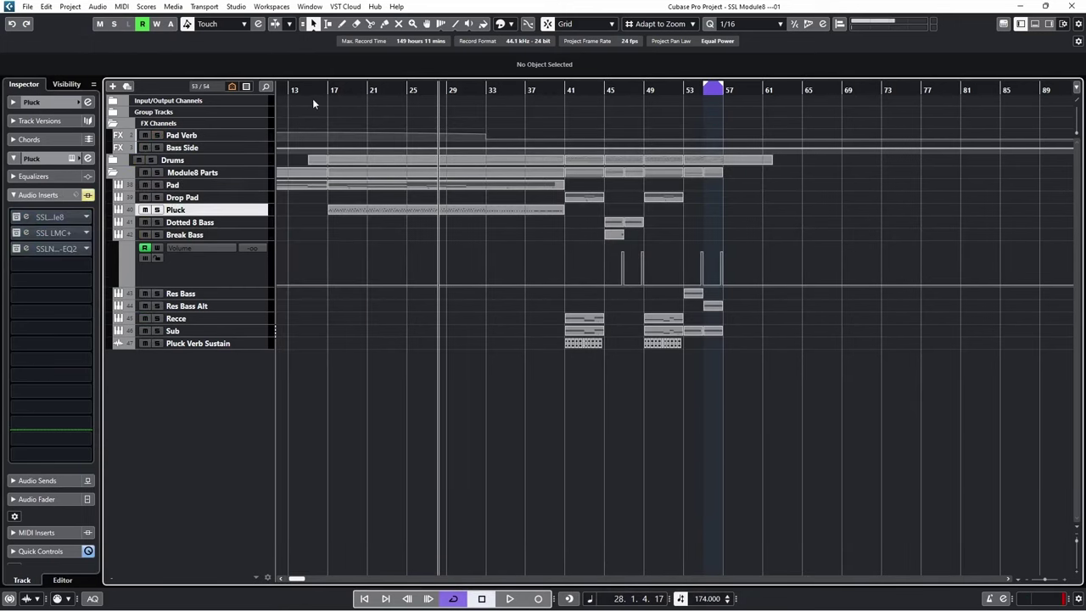
left_click(325, 89)
key("s")
left_click(49, 216)
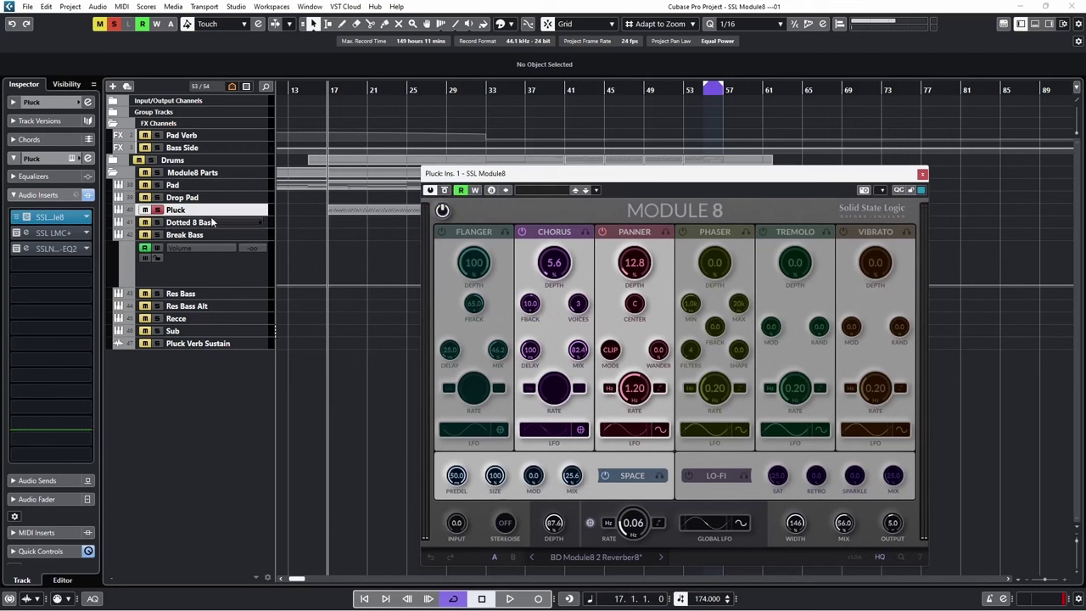
key("space")
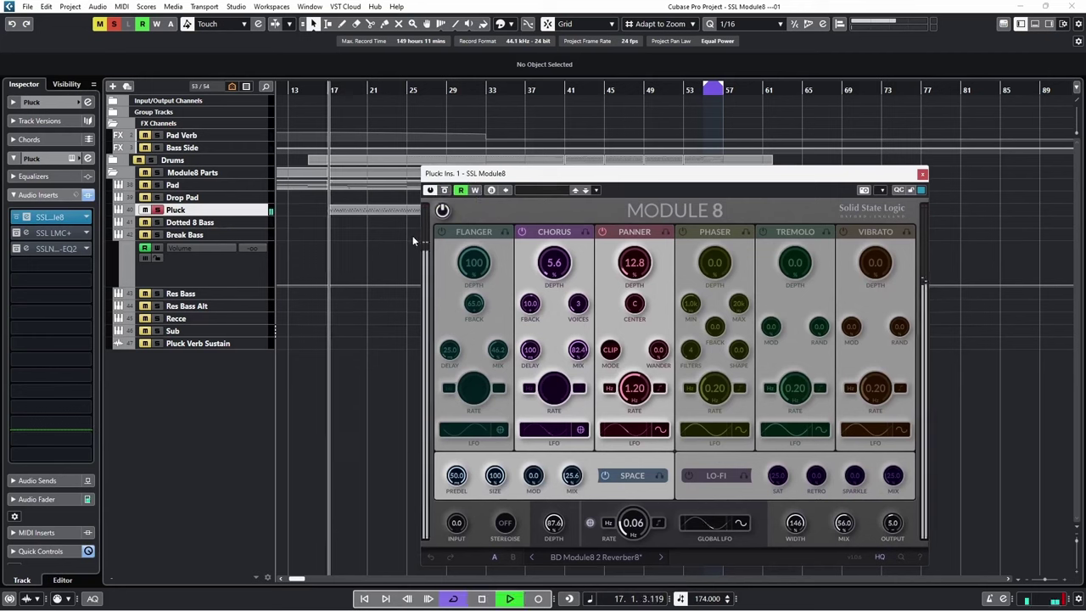
Compare the Pluck with its Module8 bypassed and active during playback
left_click(444, 190)
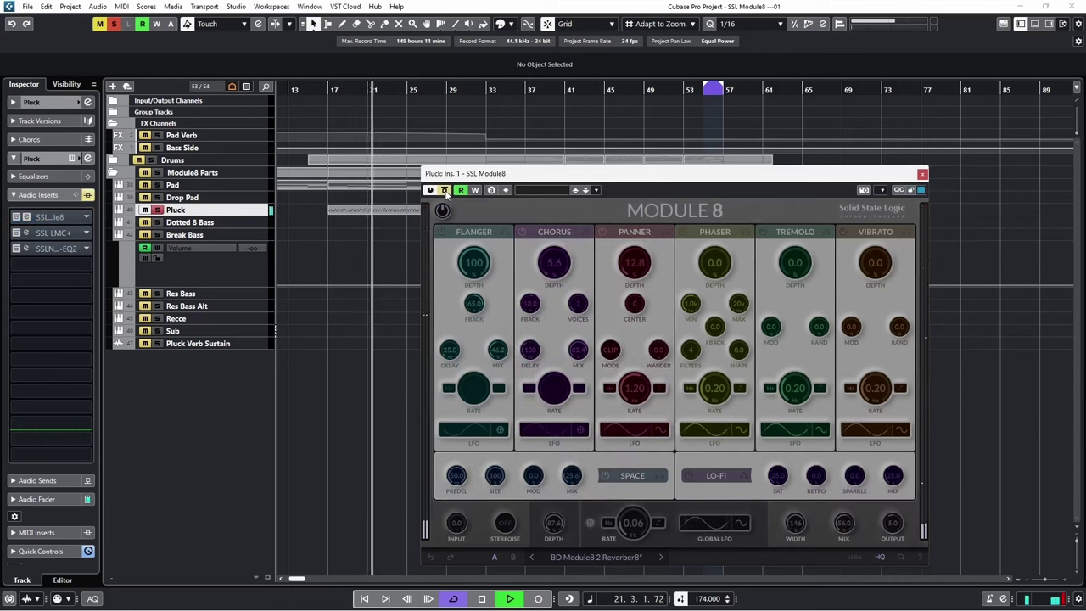
left_click(444, 190)
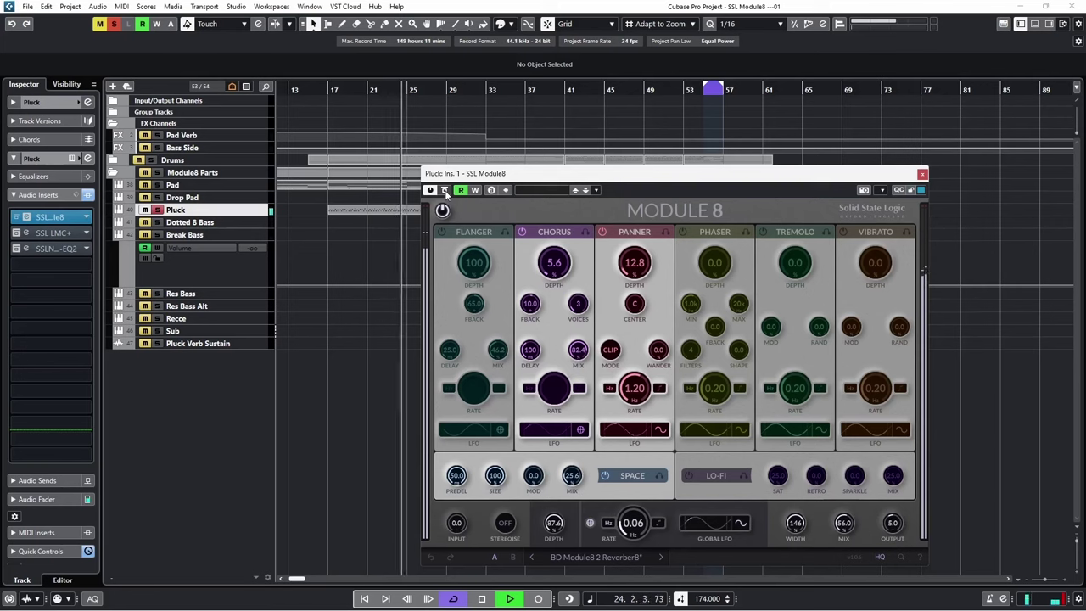
key("space")
Examine the Pluck's Serum instrument settings and return to its Module8 window
left_click(260, 209)
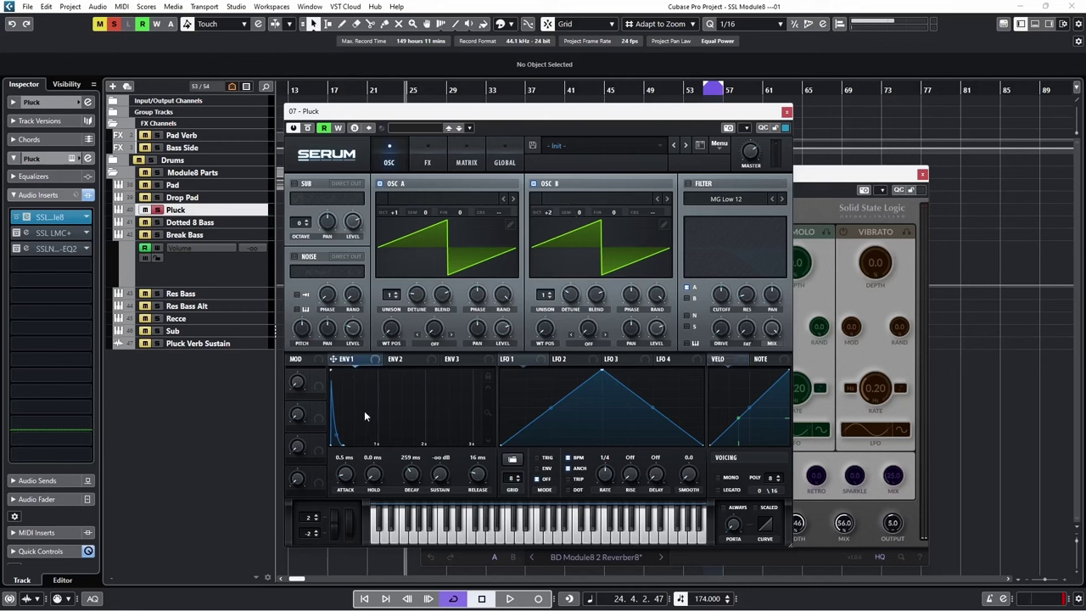
left_click(787, 112)
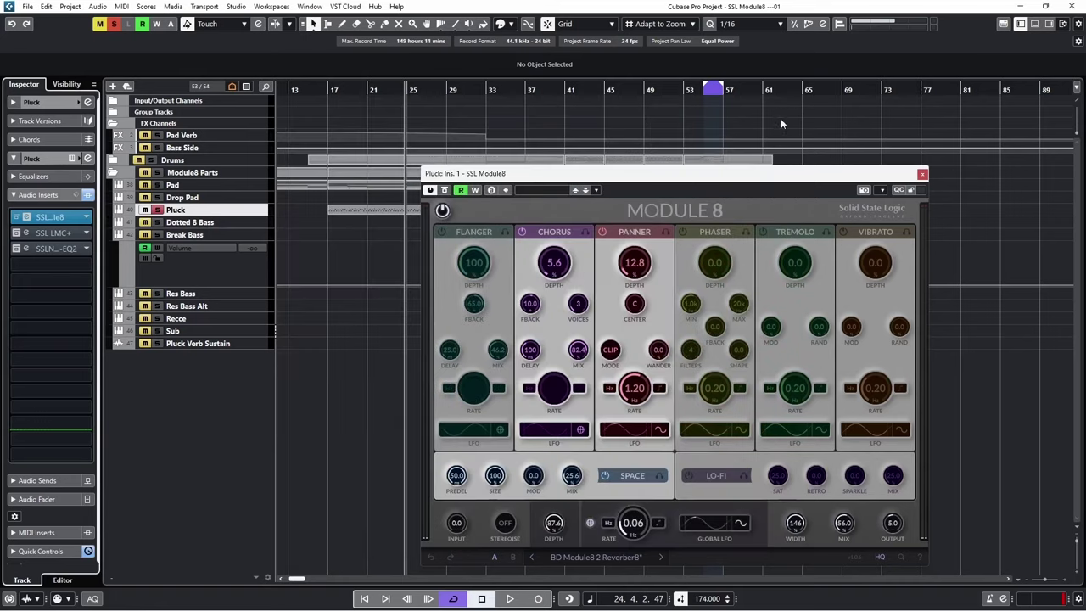
left_click_drag(562, 188, 488, 171)
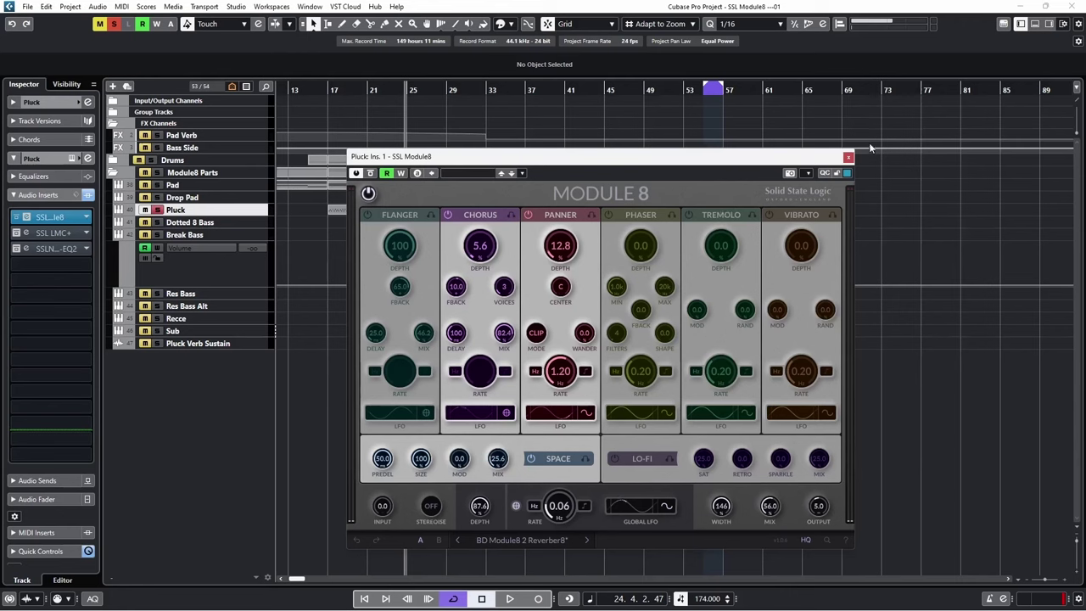
Enable the SSL LMC+ and SSL Native X-EQ 2 inserts on the Pluck and close the Module8 window
left_click(17, 235)
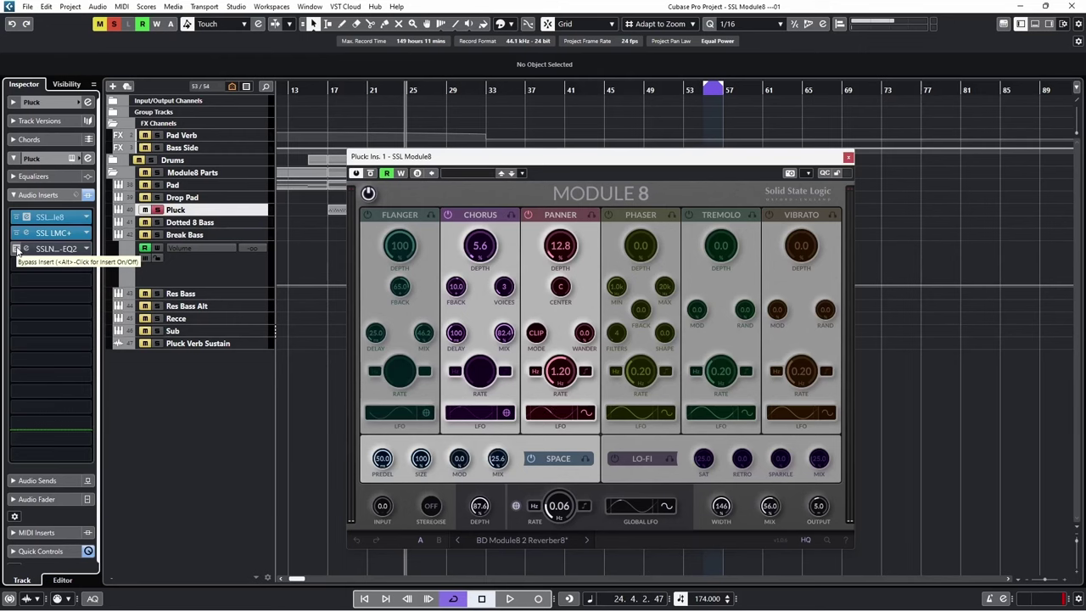
left_click(17, 249)
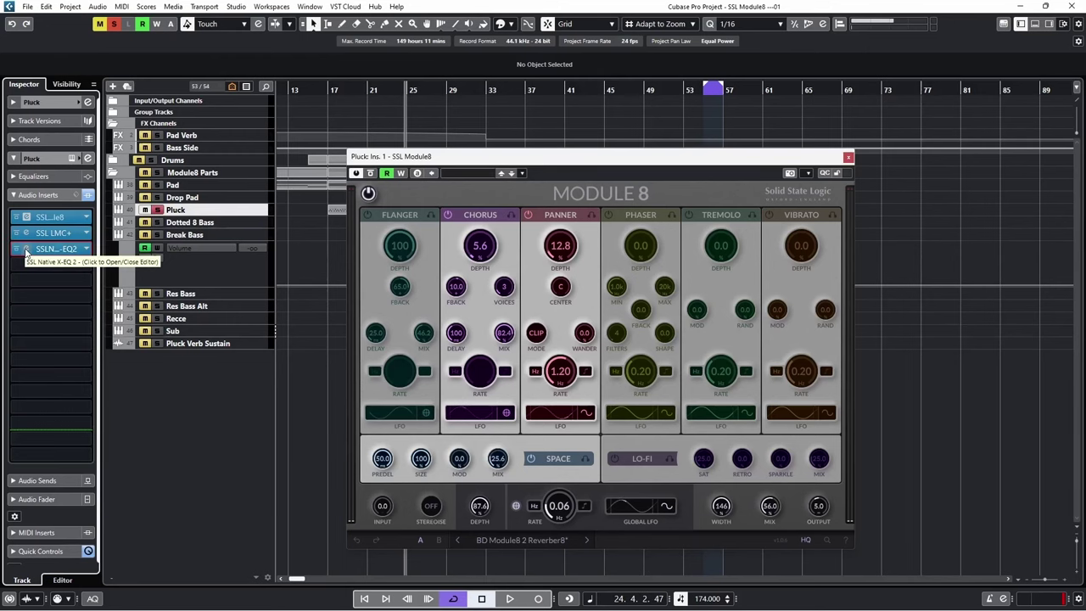
left_click(846, 158)
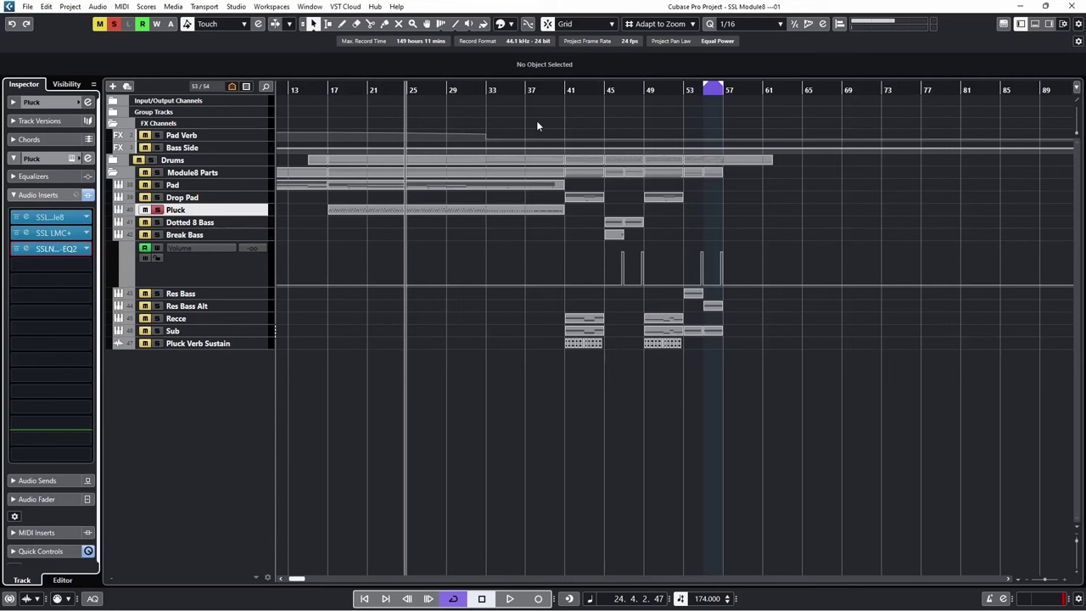
Audition the Pluck from bar 17 with all inserts enabled while viewing its X-EQ 2 curve
left_click(329, 89)
left_click(55, 249)
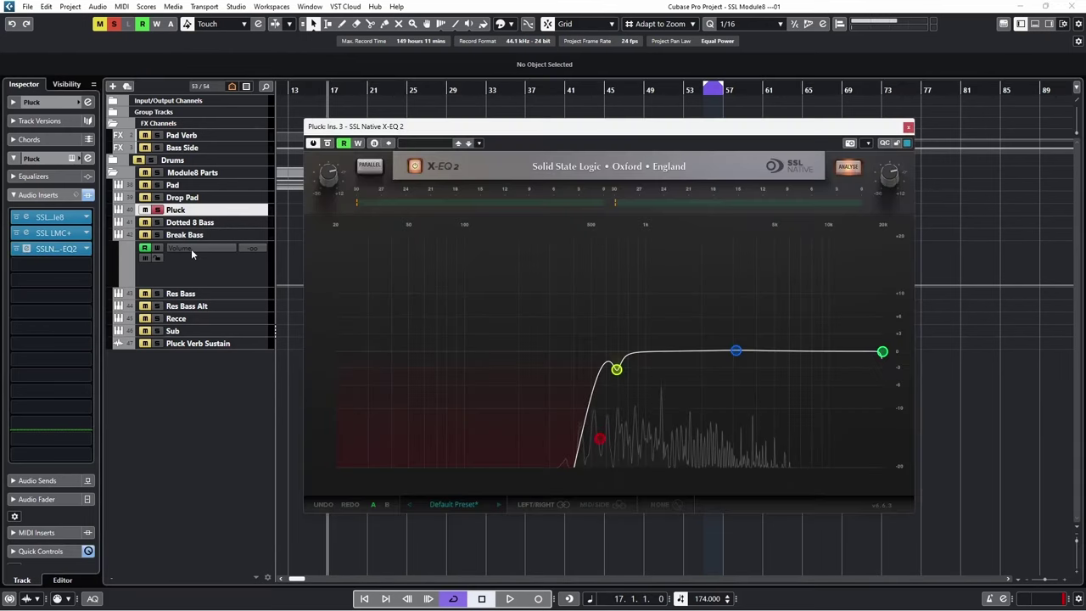
key("space")
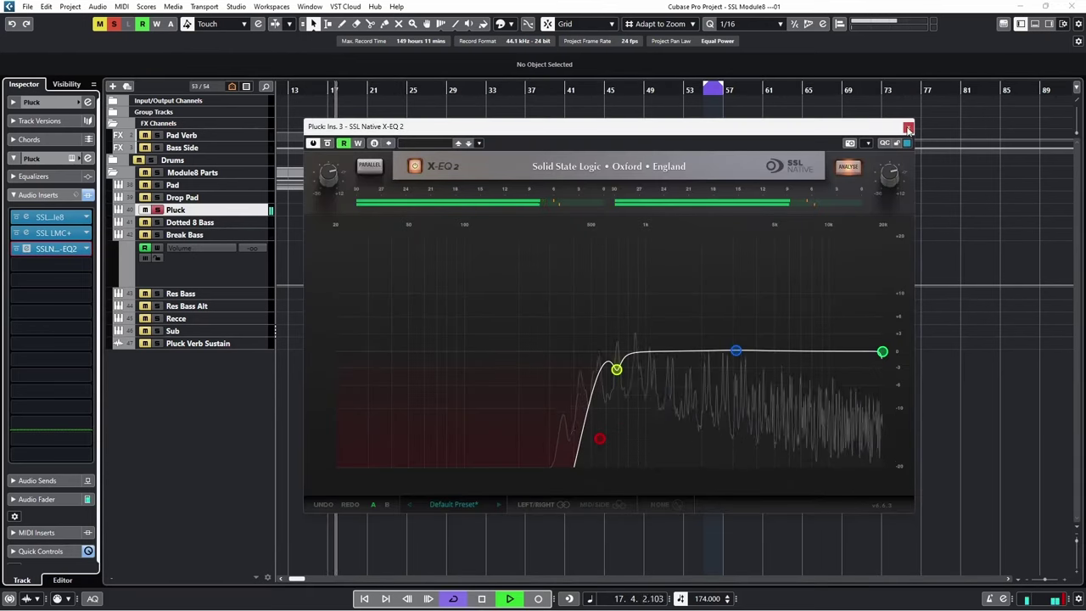
left_click(909, 126)
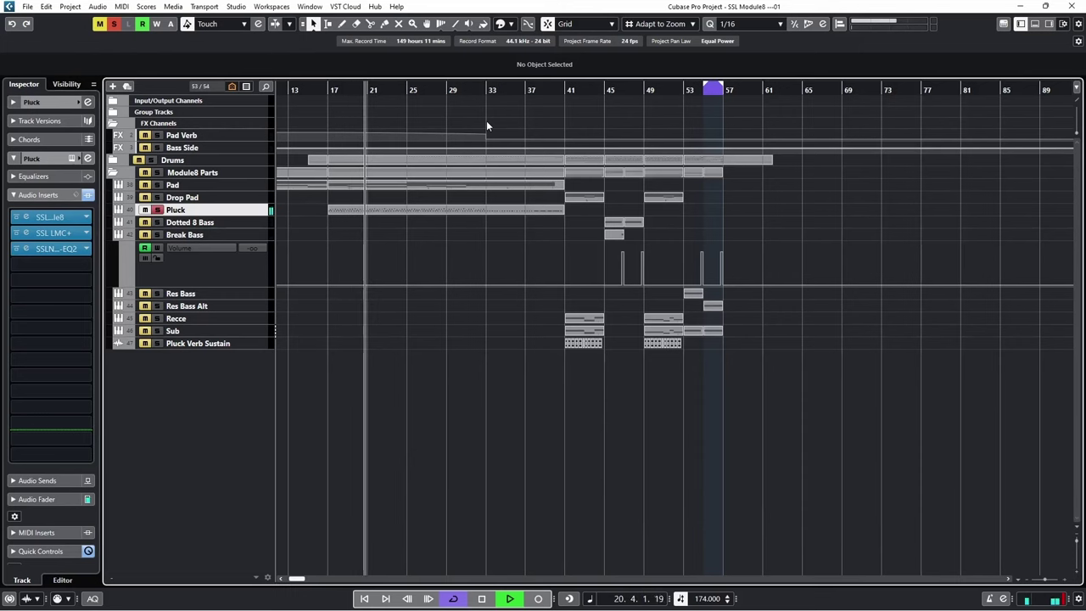
key("space")
Clear the Pluck's solo and tidy the track list by hiding the Break Bass automation and collapsing the FX Channels folder
left_click(157, 210)
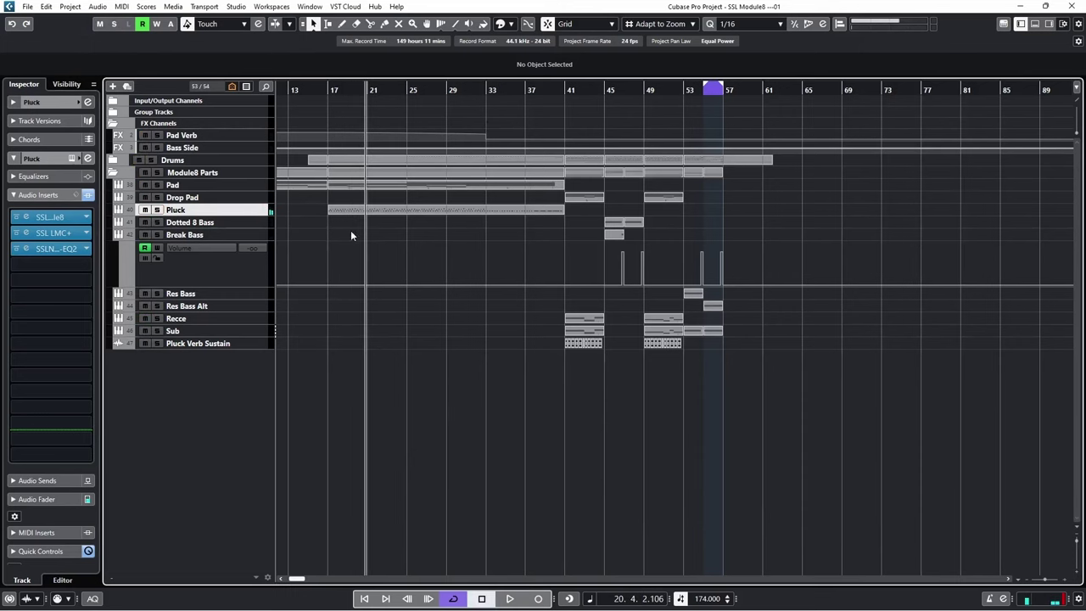
left_click(118, 237)
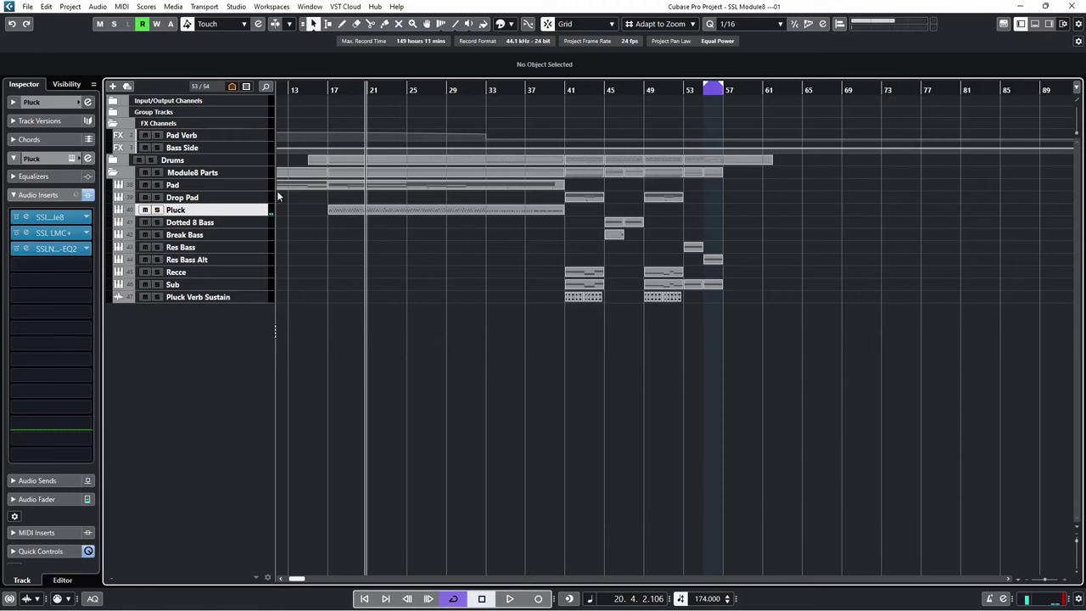
left_click(112, 124)
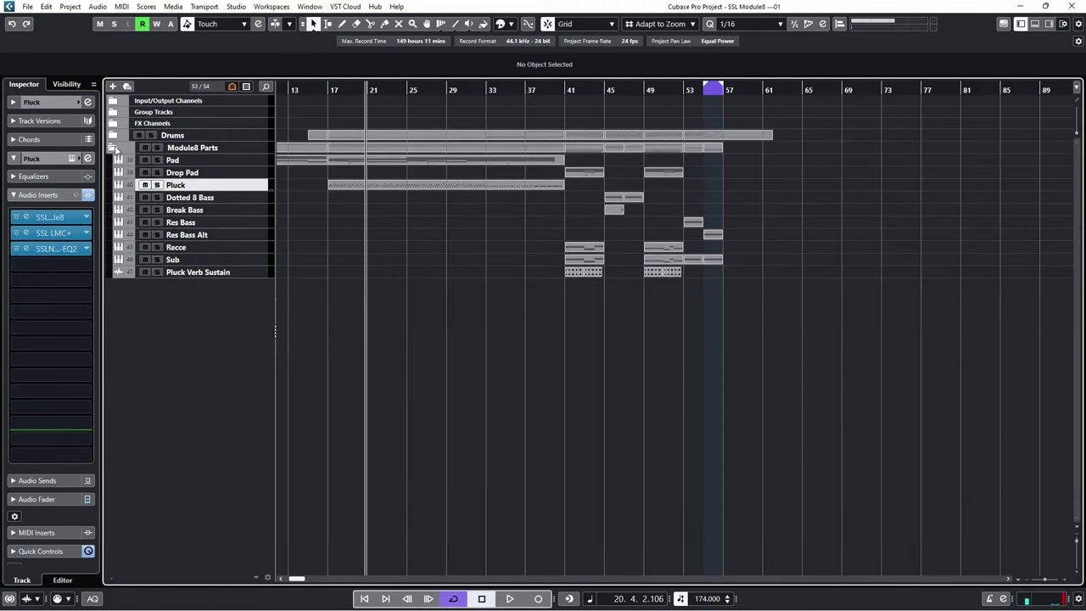
Look through the tracks in the Drums folder, highlight the white noise impact and rise clips, and collapse the folder again
left_click(113, 136)
scroll(827, 234, "down", 2)
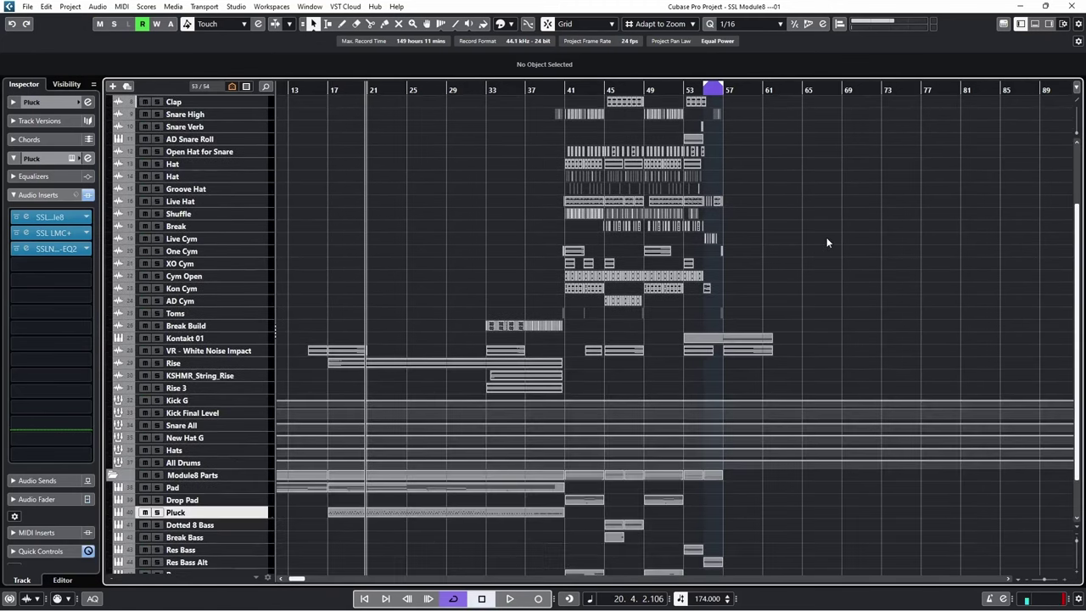
scroll(827, 236, "up", 2)
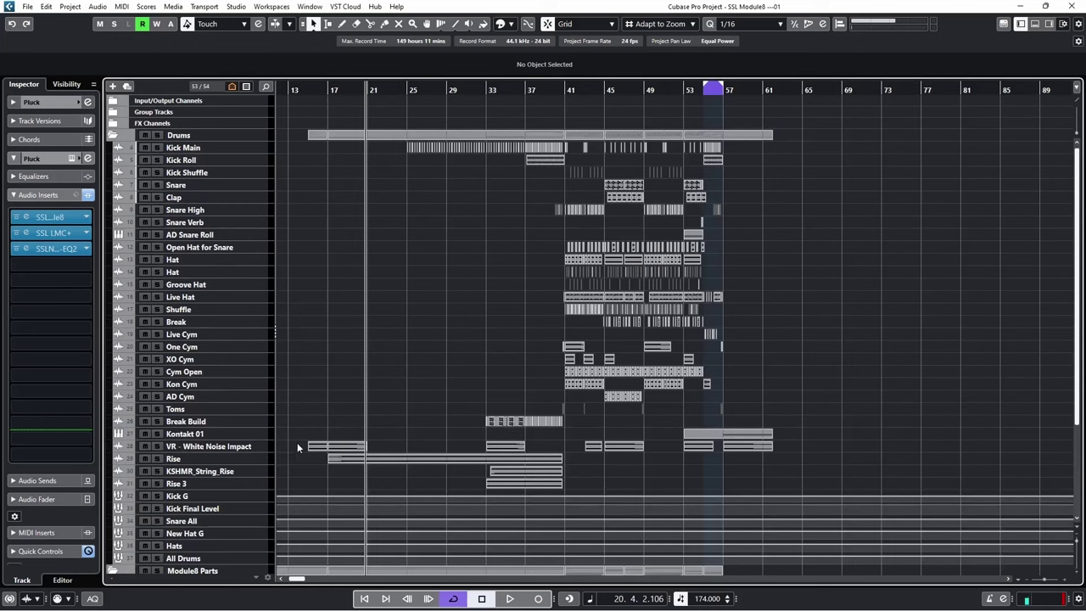
left_click_drag(296, 442, 816, 482)
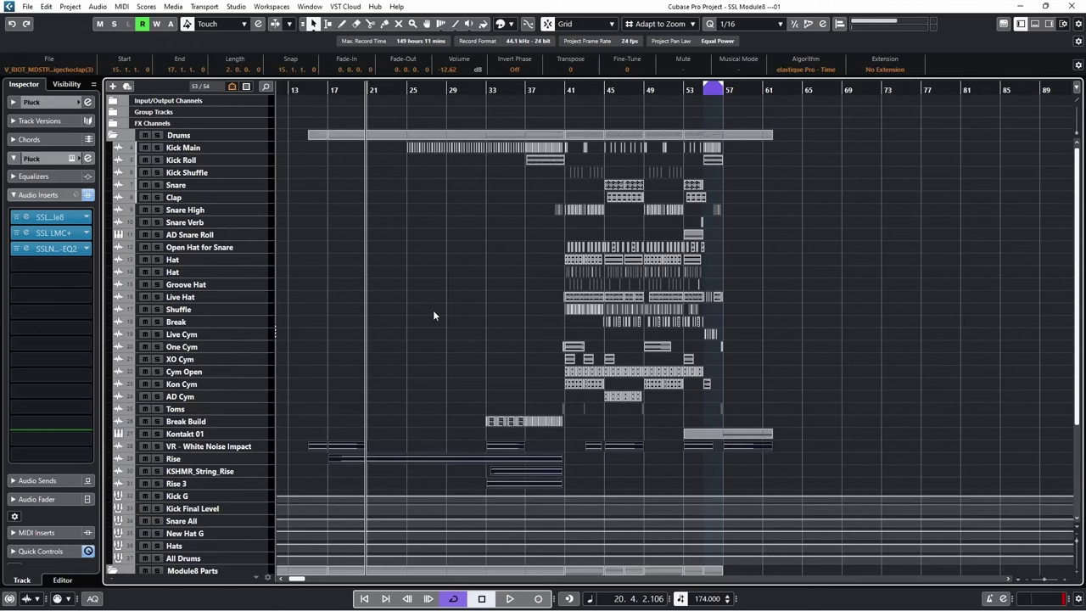
left_click(433, 315)
left_click(114, 136)
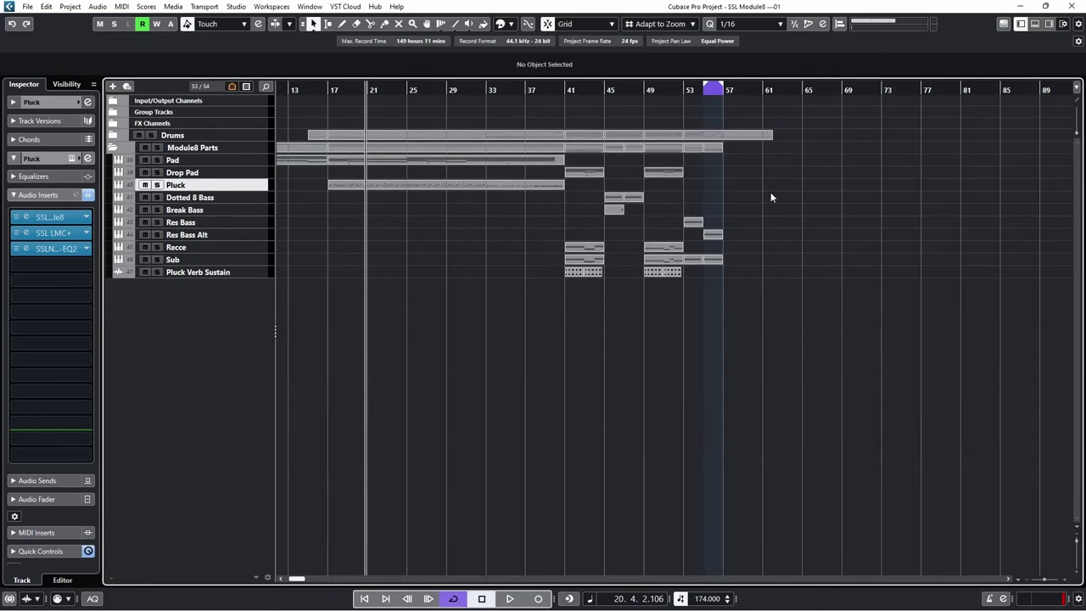